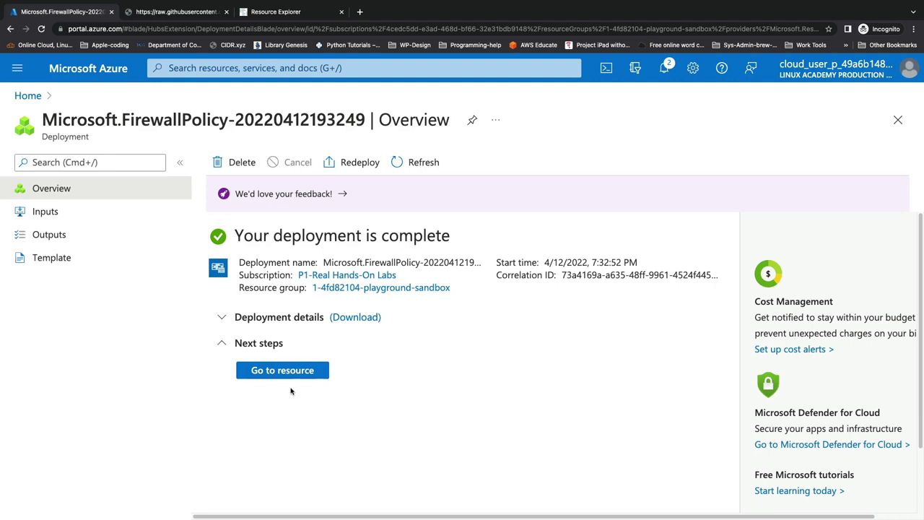
Open the deployed test-parent-fw-policy resource and examine the choices for its parent policy.
{"action": "left_click", "coordinate": [283, 371]}
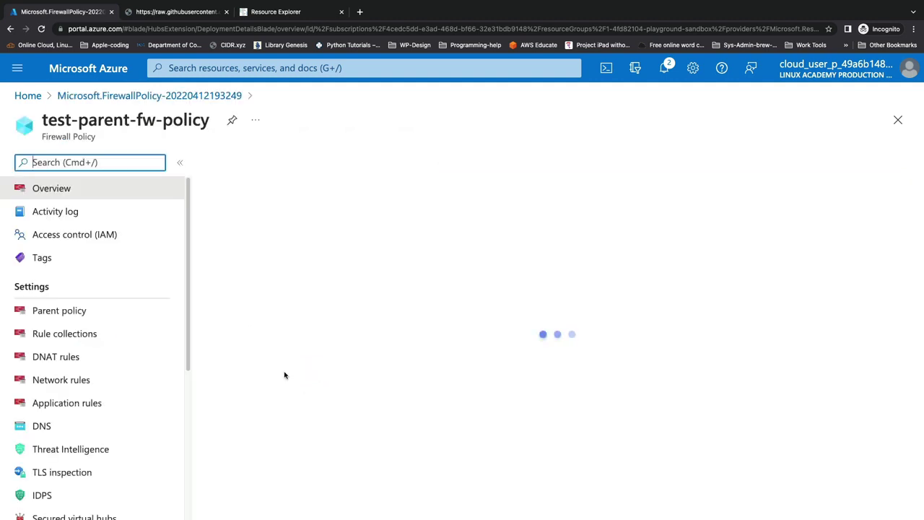
{"action": "left_click", "coordinate": [58, 310]}
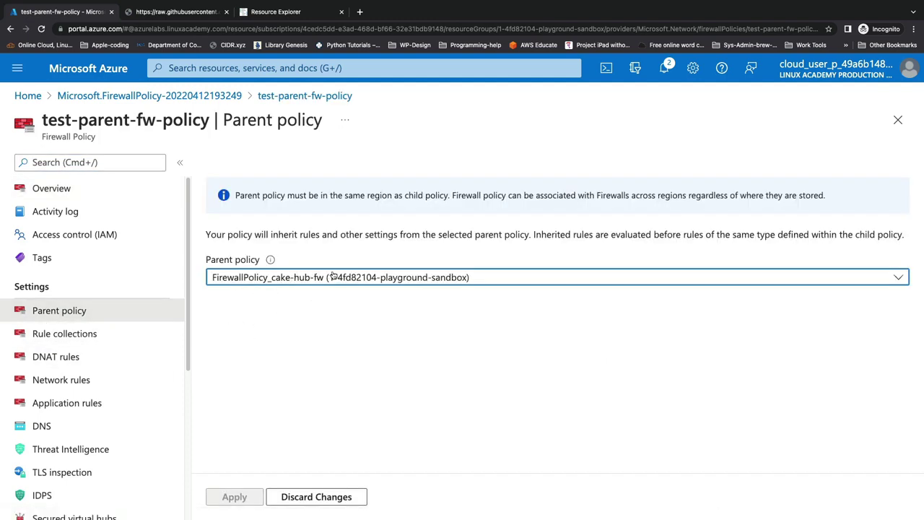
{"action": "left_click", "coordinate": [265, 282]}
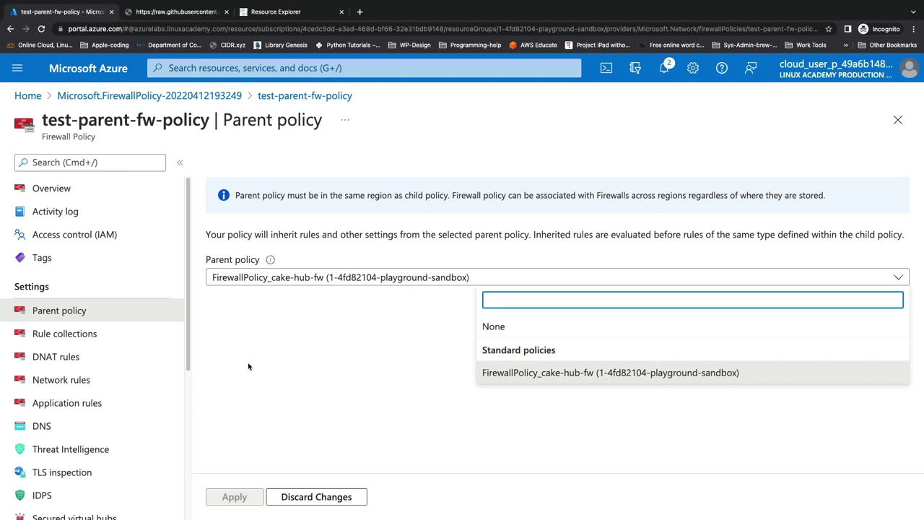
Add a rule collection group named childdnatrcg with priority 300 to the test-parent-fw-policy rule collections.
{"action": "left_click", "coordinate": [132, 341]}
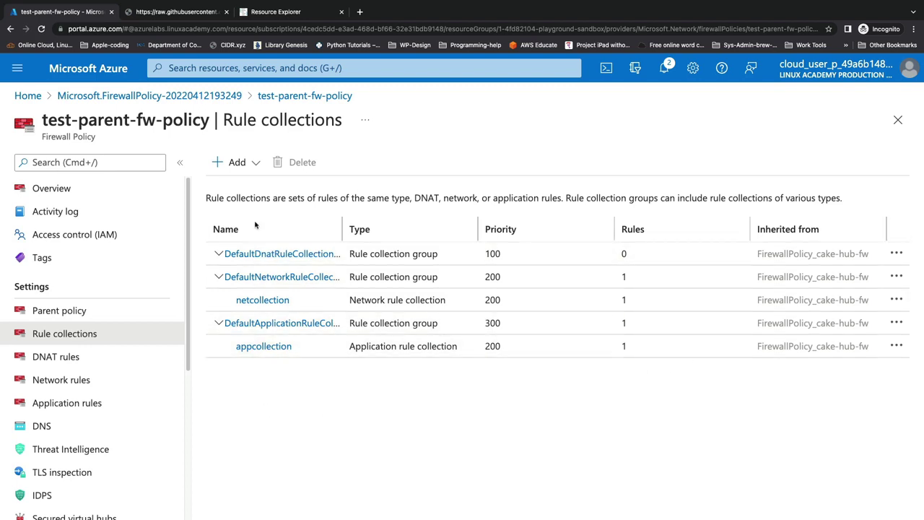
{"action": "left_click", "coordinate": [245, 165]}
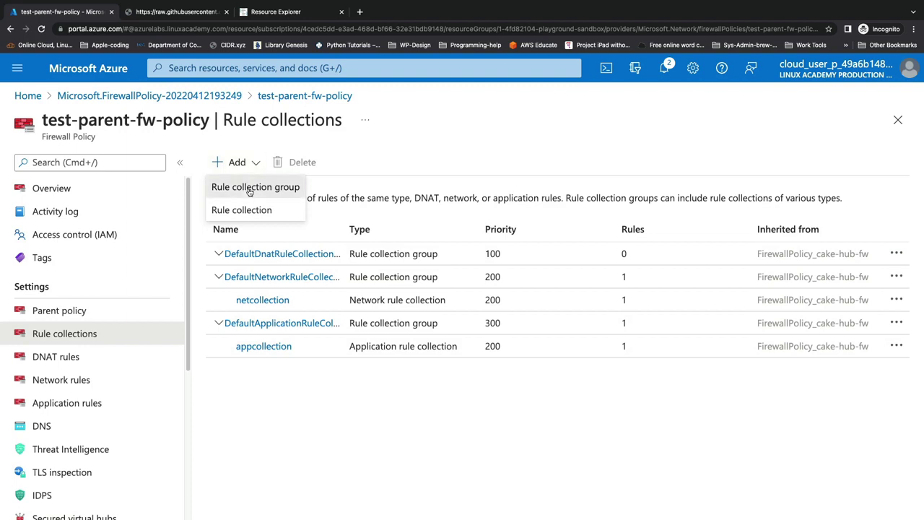
{"action": "left_click", "coordinate": [249, 189]}
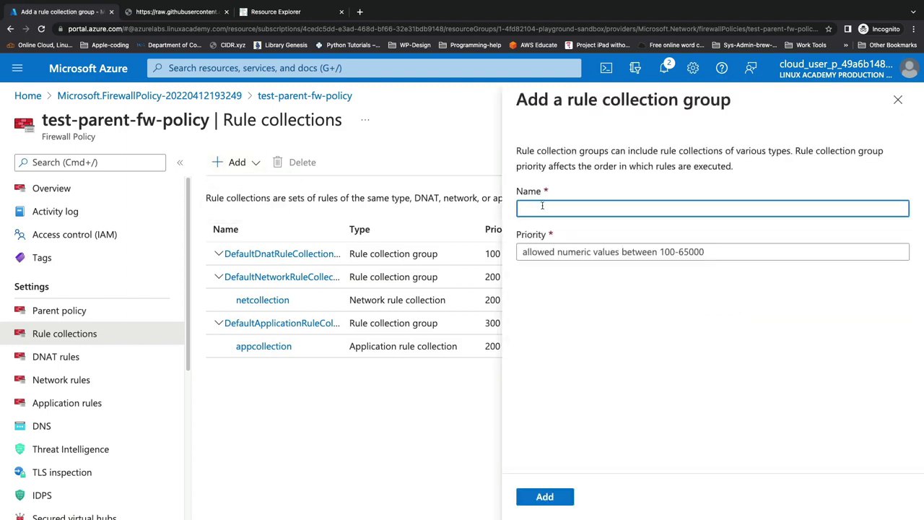
{"action": "type", "text": "childdnatrcg"}
{"action": "left_click", "coordinate": [541, 253]}
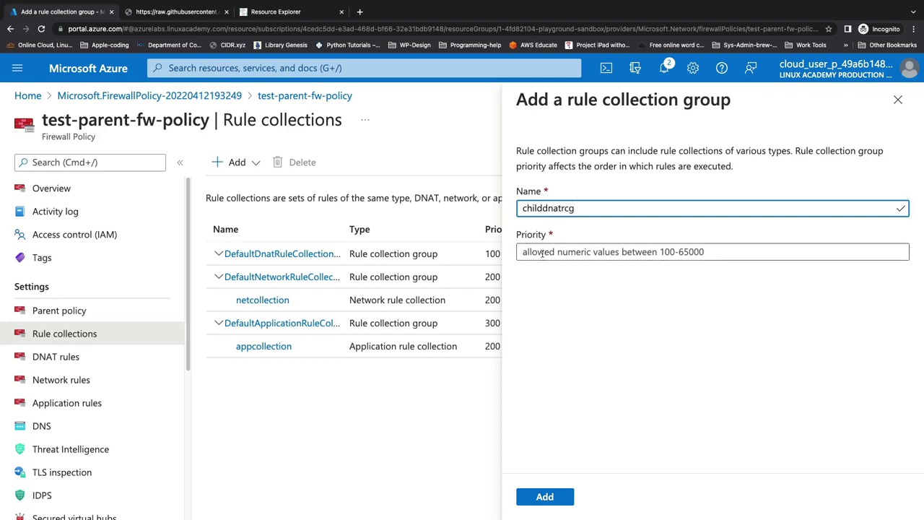
{"action": "type", "text": "300"}
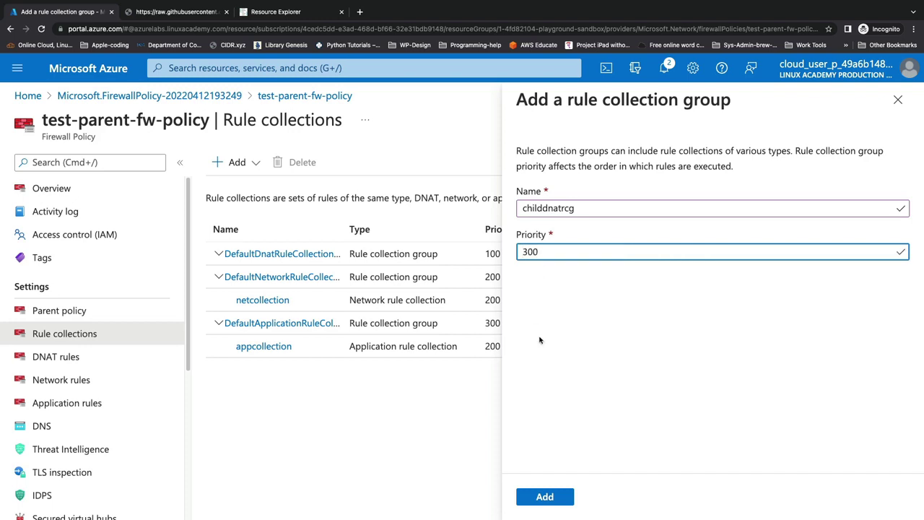
{"action": "left_click", "coordinate": [560, 498]}
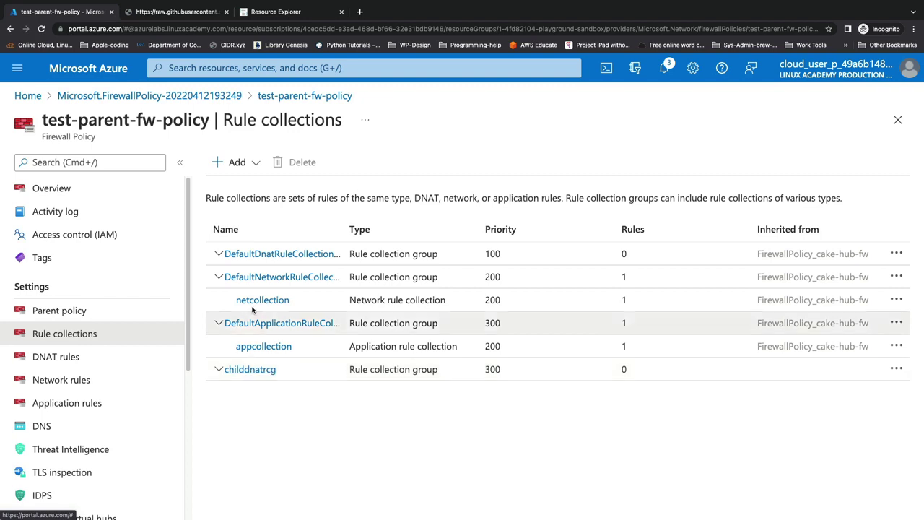
Set up a new DNAT rule collection named natcollection with priority 300 in the childdnatrcg group, and name its first rule allowssh.
{"action": "left_click", "coordinate": [238, 162]}
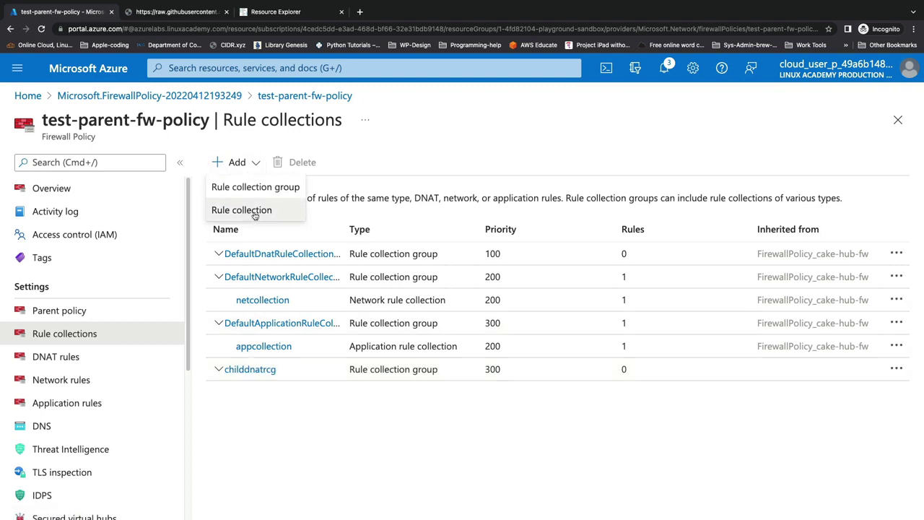
{"action": "left_click", "coordinate": [246, 210]}
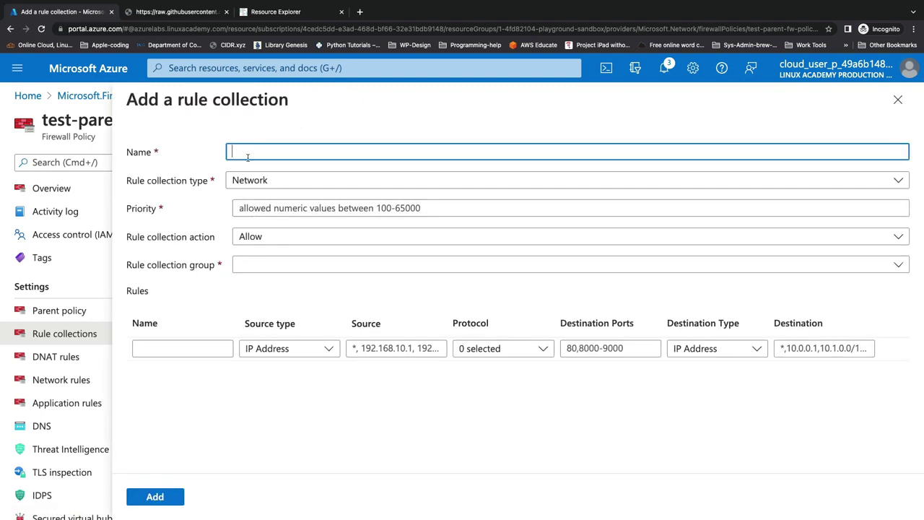
{"action": "type", "text": "natcollection"}
{"action": "left_click", "coordinate": [249, 181]}
{"action": "left_click", "coordinate": [487, 246]}
{"action": "left_click", "coordinate": [315, 207]}
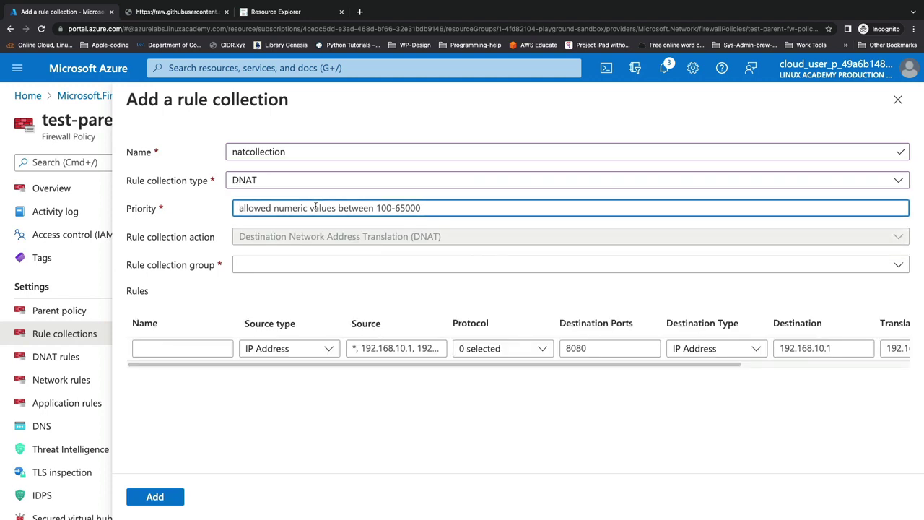
{"action": "type", "text": "300"}
{"action": "left_click", "coordinate": [302, 265]}
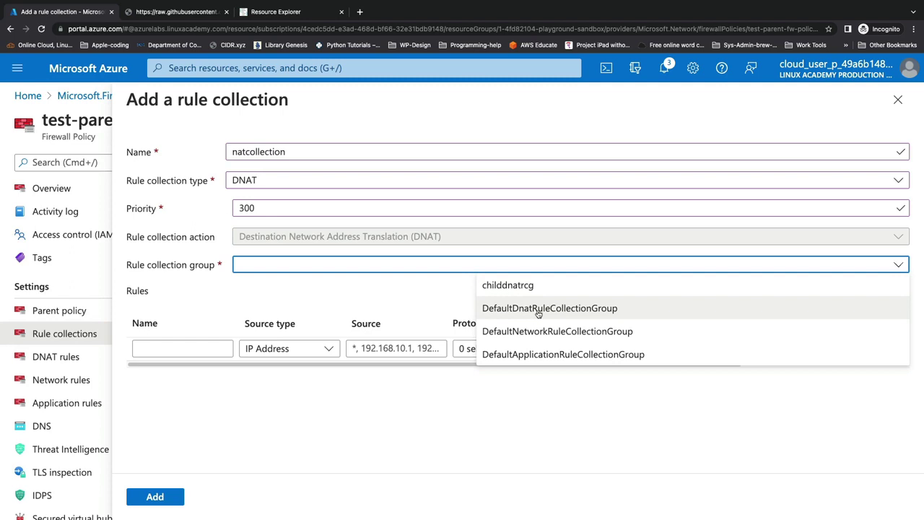
{"action": "left_click", "coordinate": [538, 288]}
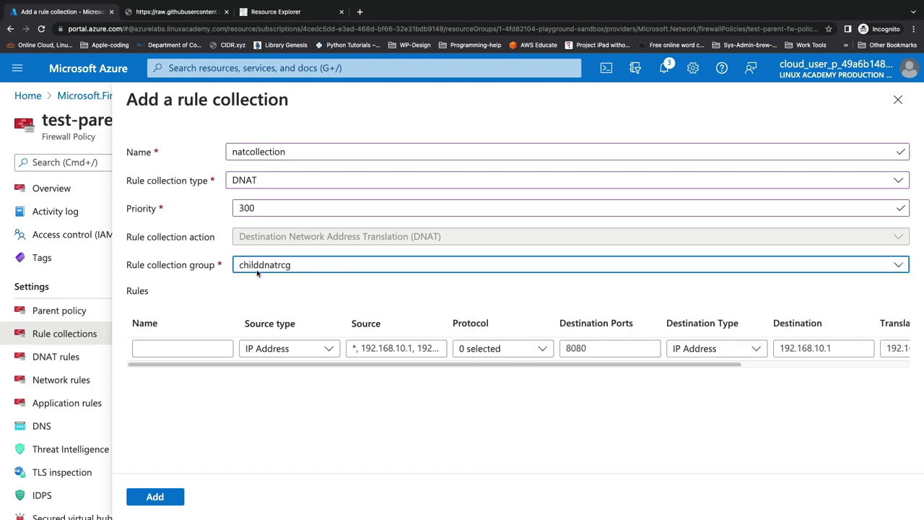
{"action": "left_click", "coordinate": [217, 346]}
{"action": "type", "text": "allowssh"}
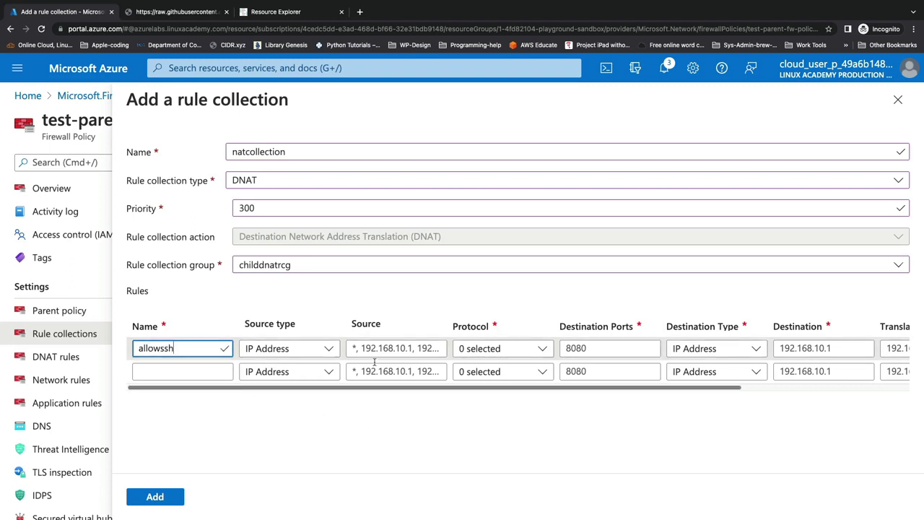
{"action": "left_click", "coordinate": [335, 348]}
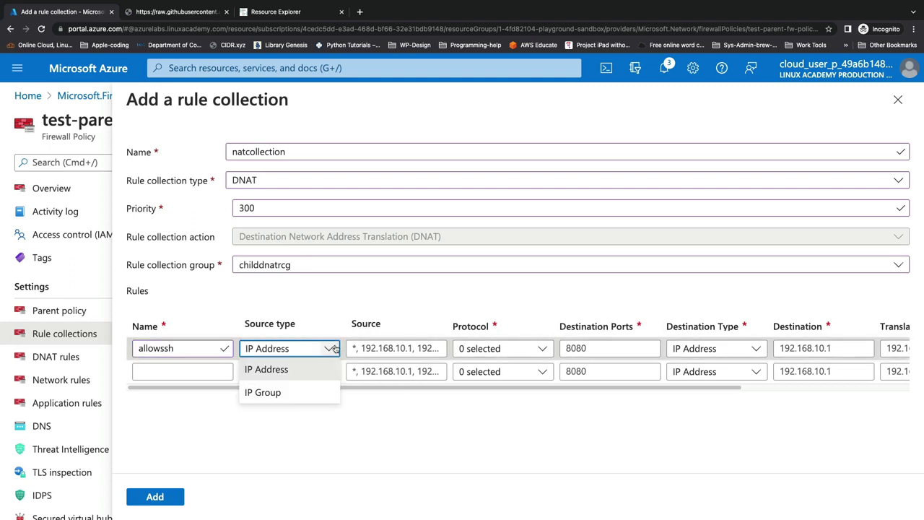
{"action": "left_click", "coordinate": [287, 388]}
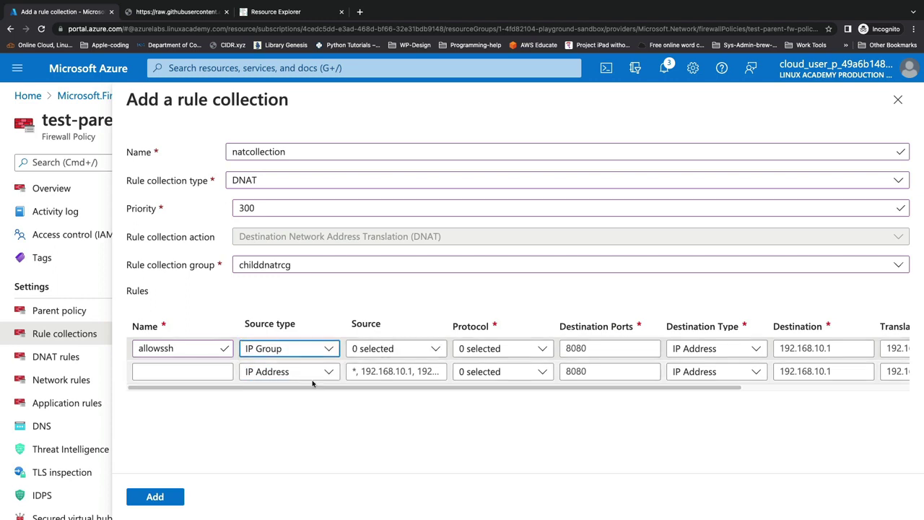
{"action": "left_click", "coordinate": [416, 349]}
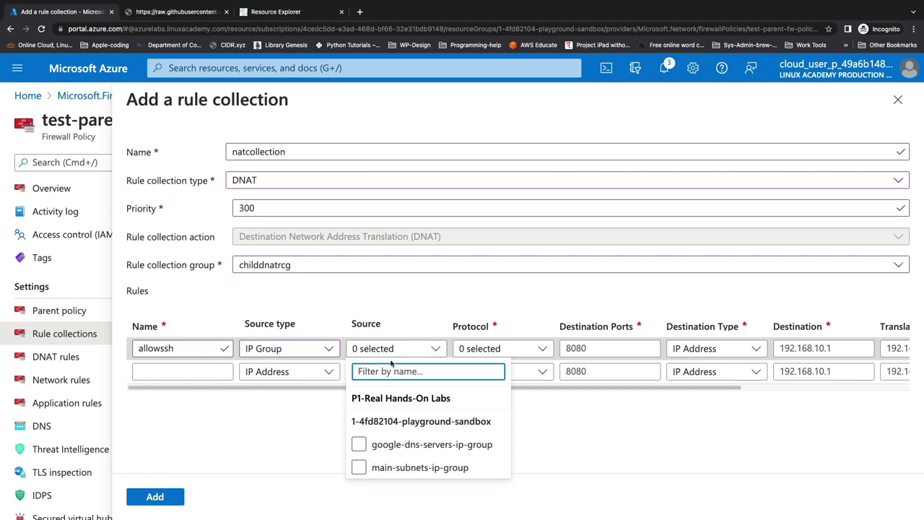
{"action": "left_click", "coordinate": [363, 307]}
{"action": "left_click", "coordinate": [329, 348]}
{"action": "left_click", "coordinate": [317, 368]}
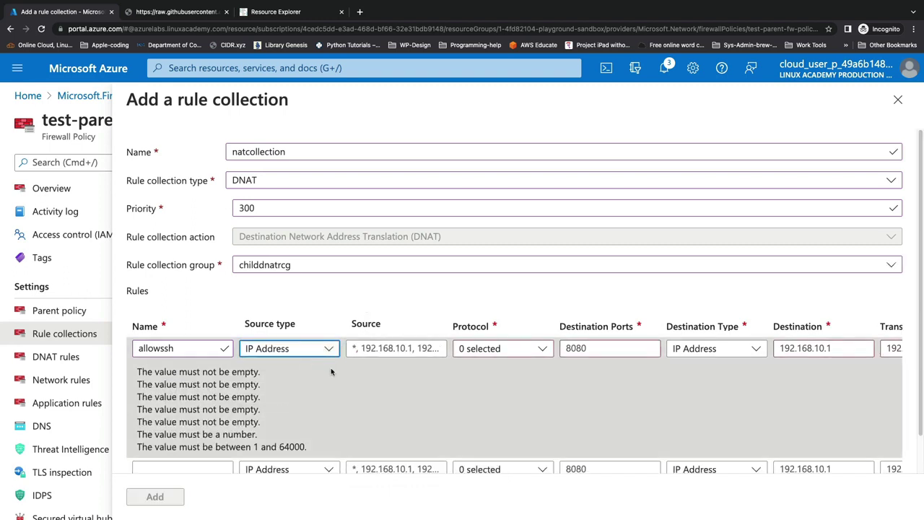
Set the allowssh rule's source to *, its protocol to TCP and its destination port to 22.
{"action": "left_click", "coordinate": [385, 350]}
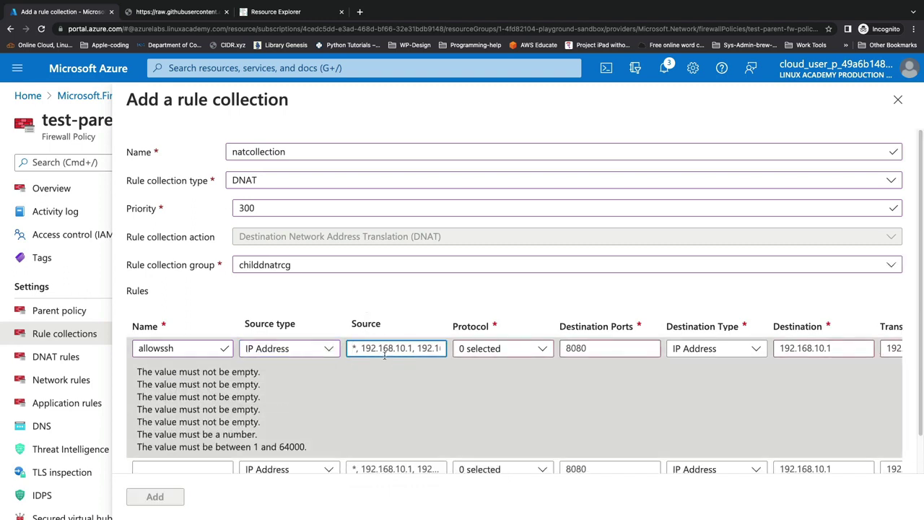
{"action": "key", "text": "ctrl+a"}
{"action": "type", "text": "*"}
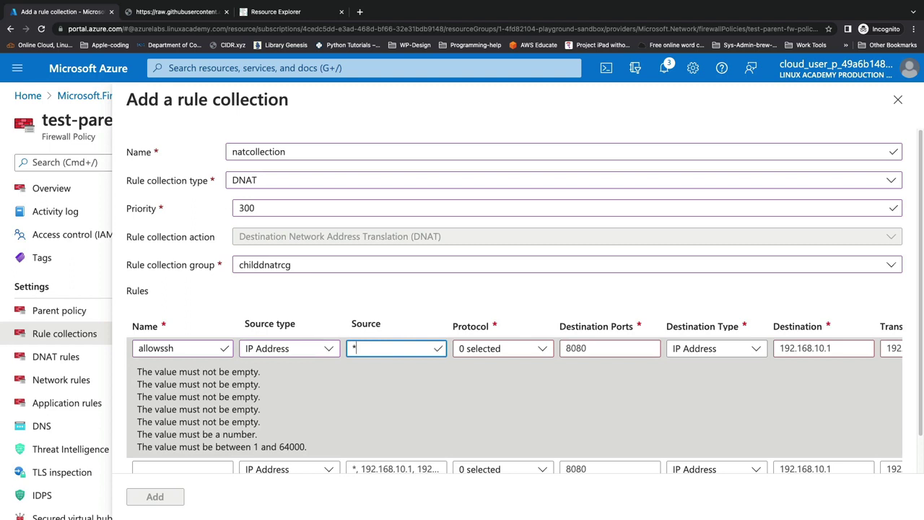
{"action": "left_click", "coordinate": [499, 349]}
{"action": "left_click", "coordinate": [466, 369]}
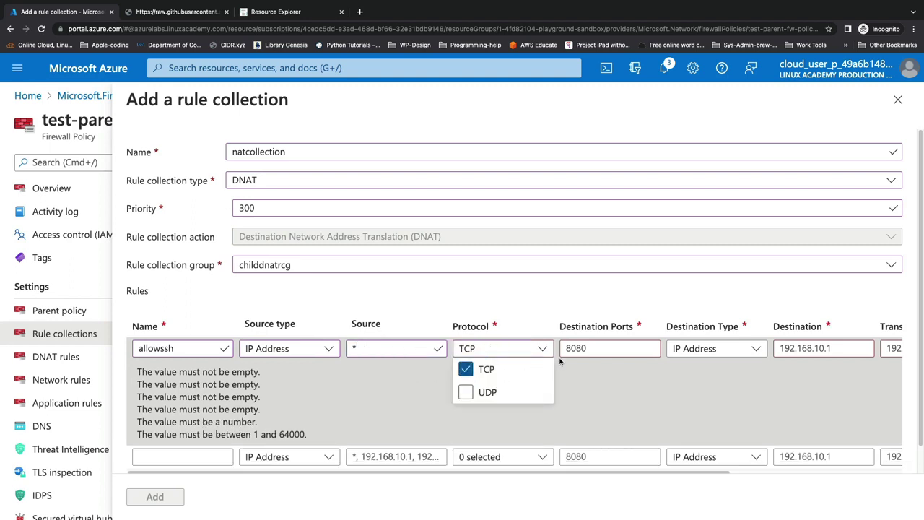
{"action": "left_click", "coordinate": [583, 352]}
{"action": "key", "text": "ctrl+a"}
{"action": "type", "text": "2"}
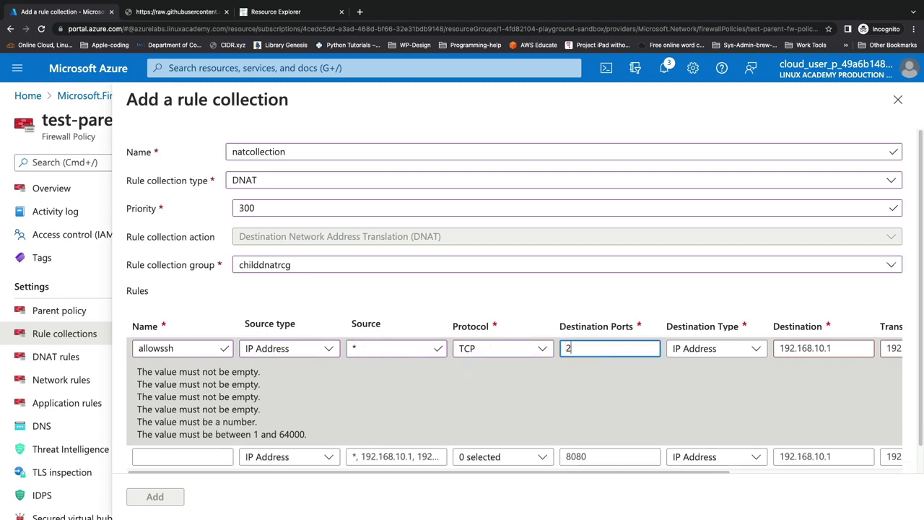
In a duplicate portal tab, open the cake-hub-fw firewall's public IP resource hub-fw-pip-01 and copy its IP address.
{"action": "scroll", "coordinate": [657, 364], "scroll_direction": "right", "scroll_amount": 5}
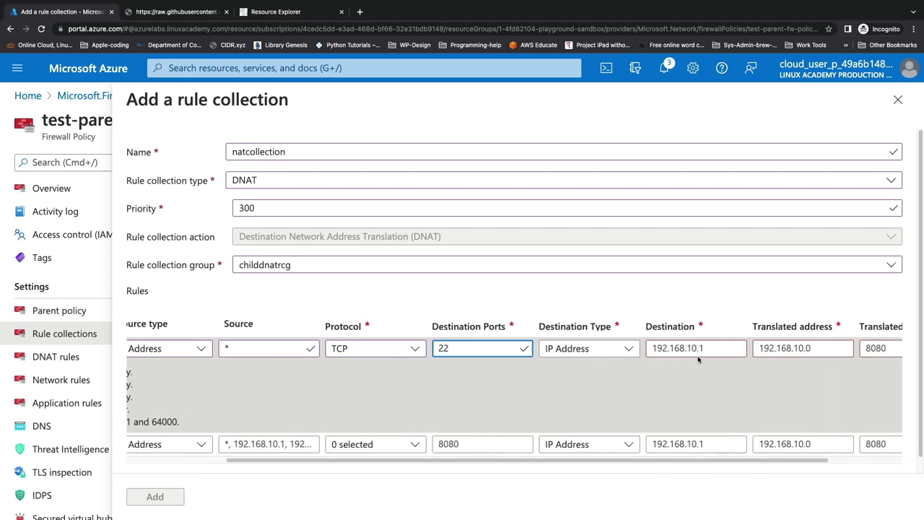
{"action": "left_click", "coordinate": [591, 348]}
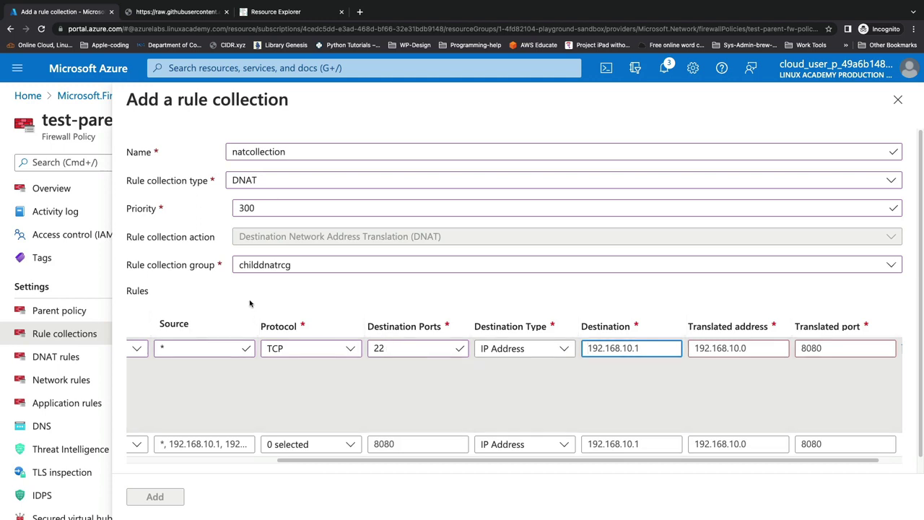
{"action": "right_click", "coordinate": [81, 16]}
{"action": "left_click", "coordinate": [100, 84]}
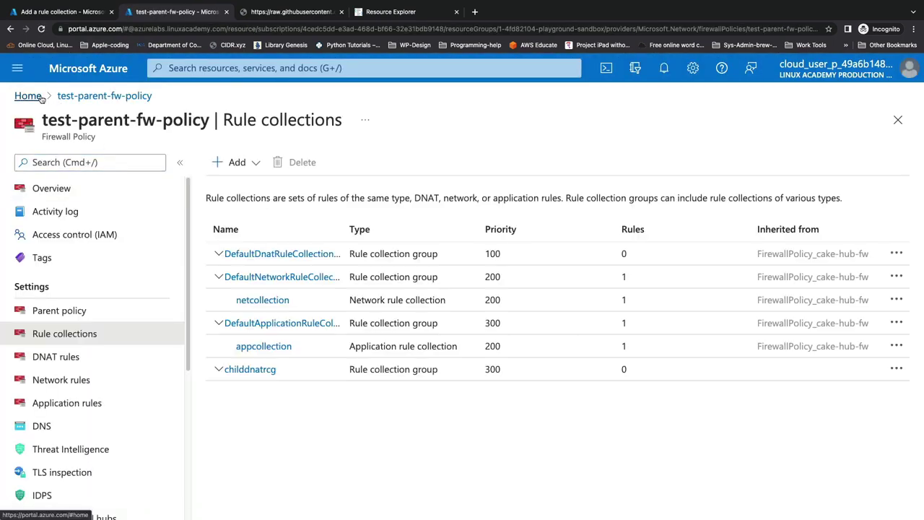
{"action": "left_click", "coordinate": [41, 98]}
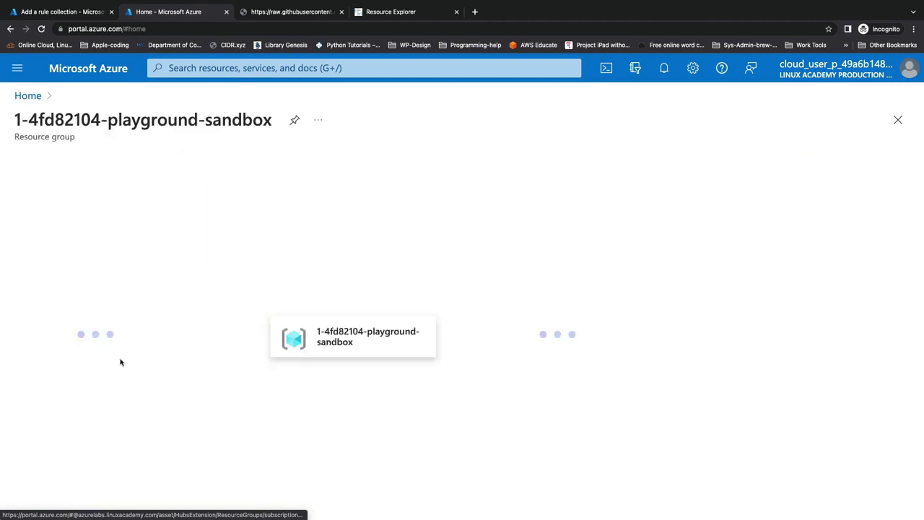
{"action": "scroll", "coordinate": [372, 483], "scroll_direction": "down", "scroll_amount": 3}
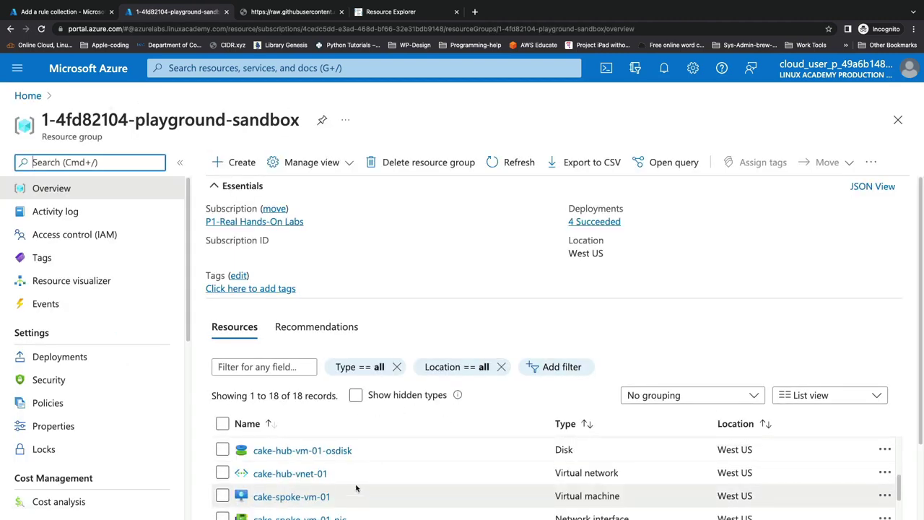
{"action": "scroll", "coordinate": [357, 488], "scroll_direction": "up", "scroll_amount": 3}
{"action": "left_click", "coordinate": [299, 449]}
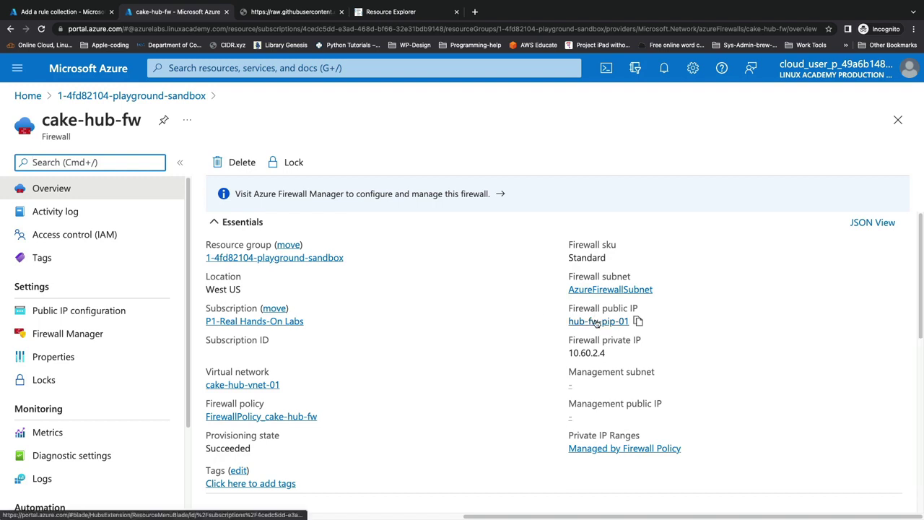
{"action": "left_click", "coordinate": [596, 321]}
{"action": "left_click", "coordinate": [640, 287]}
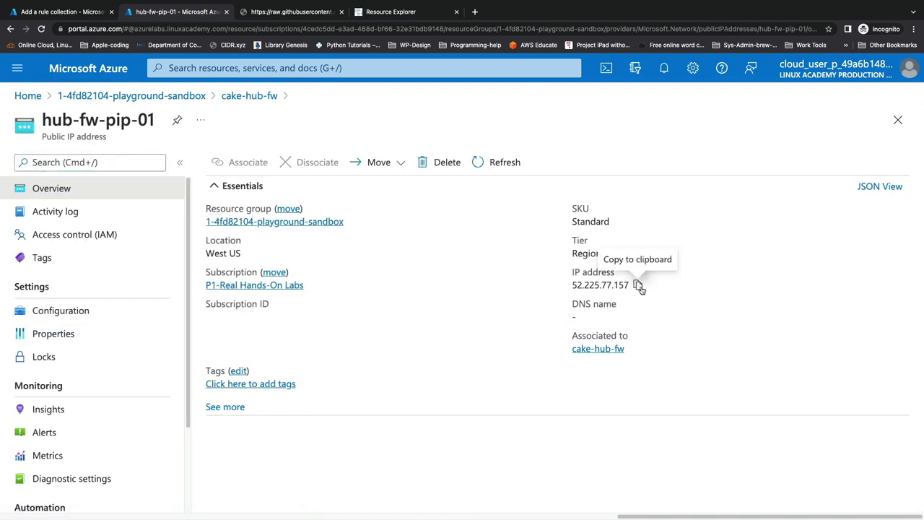
Return to the unfinished rule collection and set the allowssh rule's destination to the copied firewall address 52.225.77.157.
{"action": "left_click", "coordinate": [70, 13]}
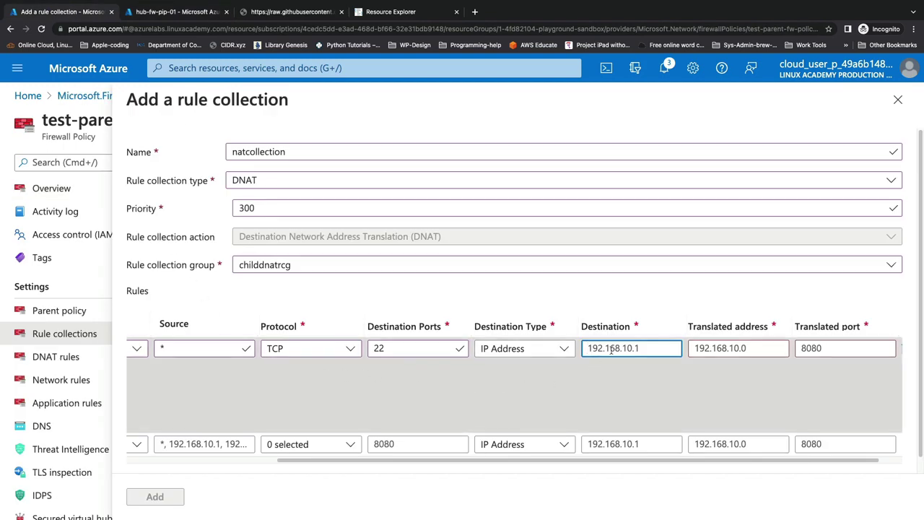
{"action": "key", "text": "super+a"}
{"action": "key", "text": "super+v"}
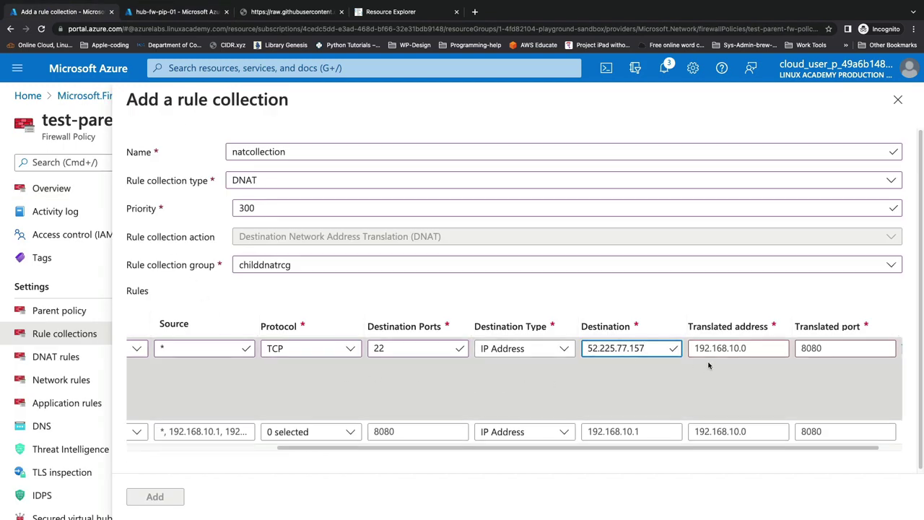
Set the allowssh rule's translated address to 10.60.0.4 and its translated port to 22.
{"action": "left_click", "coordinate": [713, 348]}
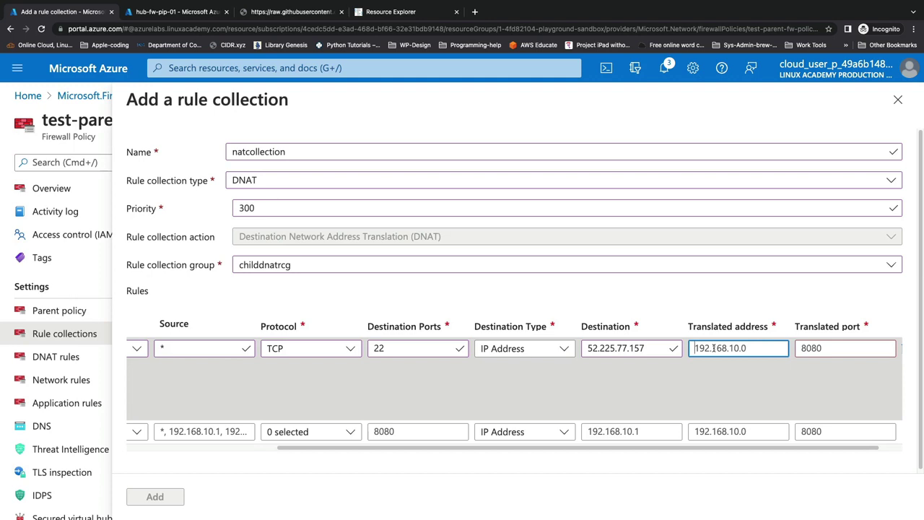
{"action": "key", "text": "super+a"}
{"action": "type", "text": "10.6"}
{"action": "left_click", "coordinate": [799, 348]}
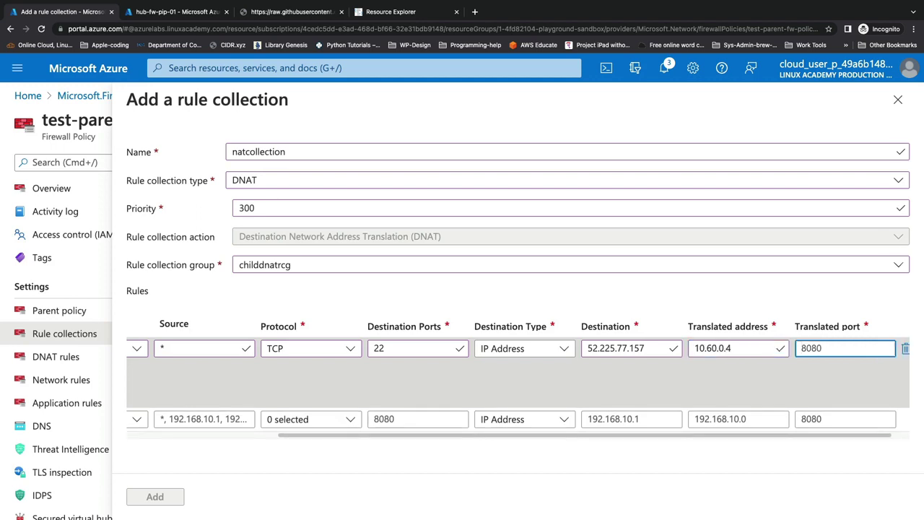
{"action": "key", "text": "super+a"}
{"action": "type", "text": "22"}
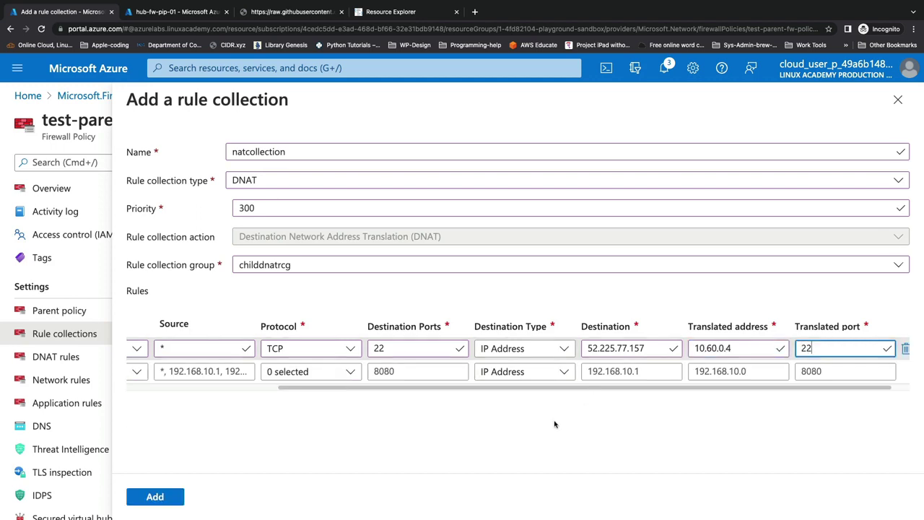
Add the natcollection rule collection to the policy, and open it to review its allowssh rule.
{"action": "left_click", "coordinate": [153, 499]}
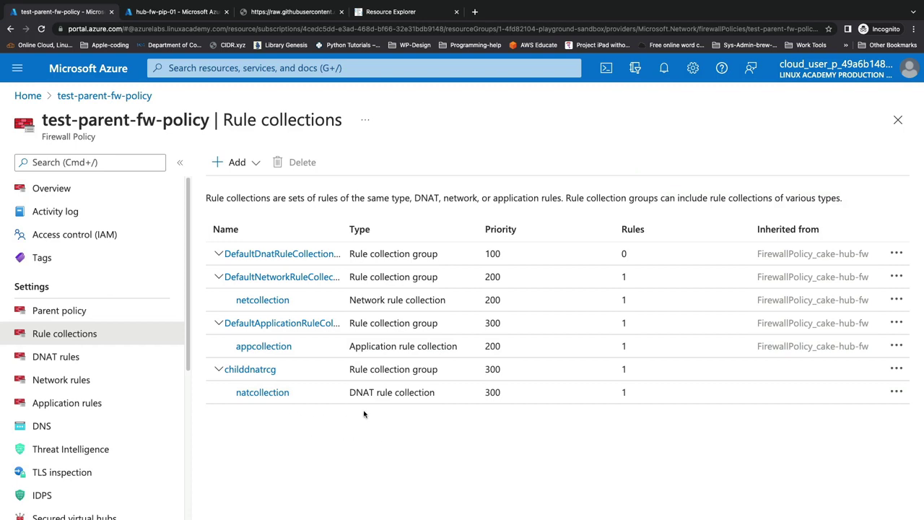
{"action": "left_click", "coordinate": [287, 392]}
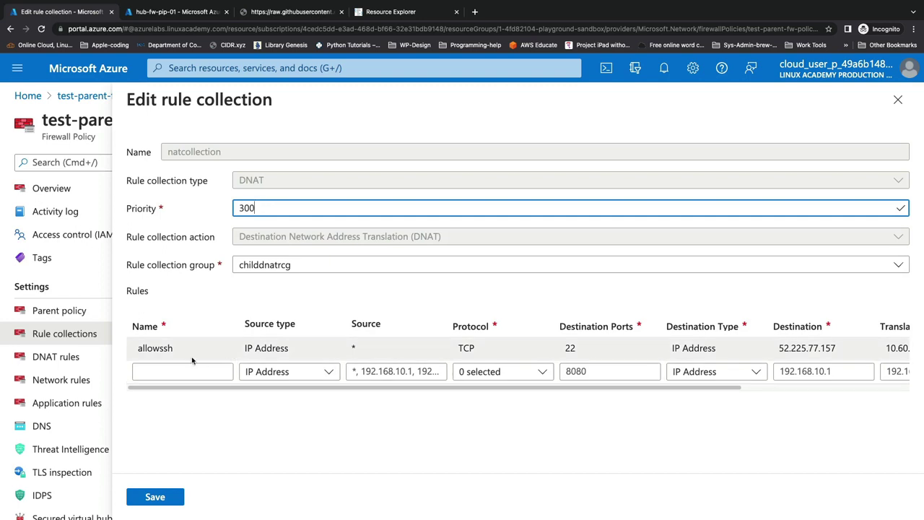
{"action": "left_click", "coordinate": [897, 100]}
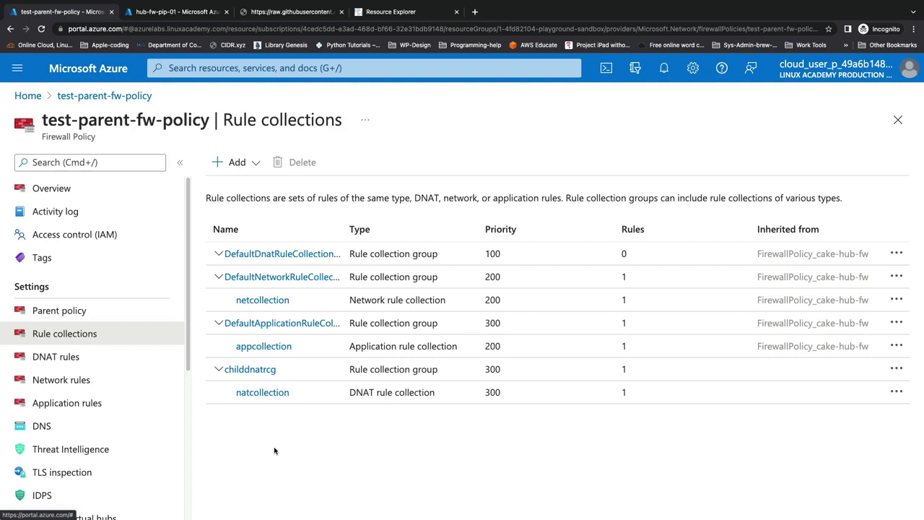
In the other portal tab, go from the cake-hub-fw firewall to Firewall Manager and open its list of virtual networks.
{"action": "left_click", "coordinate": [180, 16]}
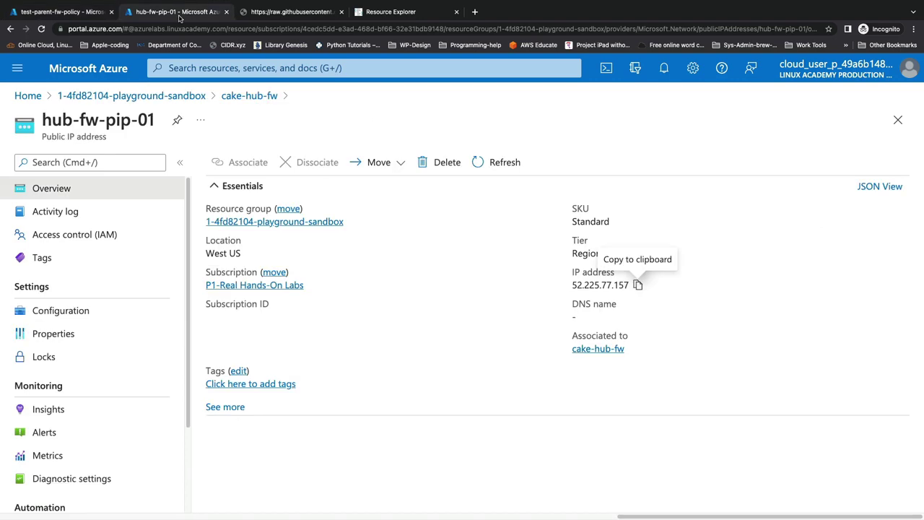
{"action": "left_click", "coordinate": [247, 96]}
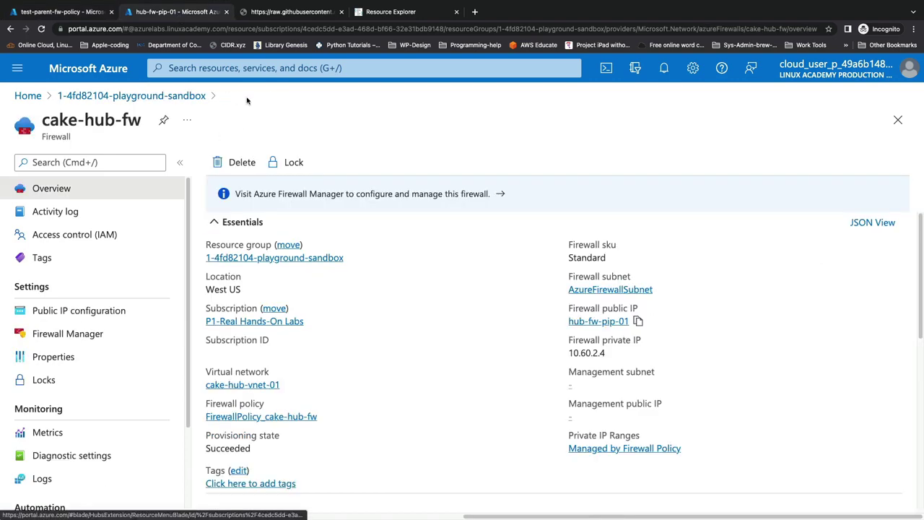
{"action": "left_click", "coordinate": [293, 195]}
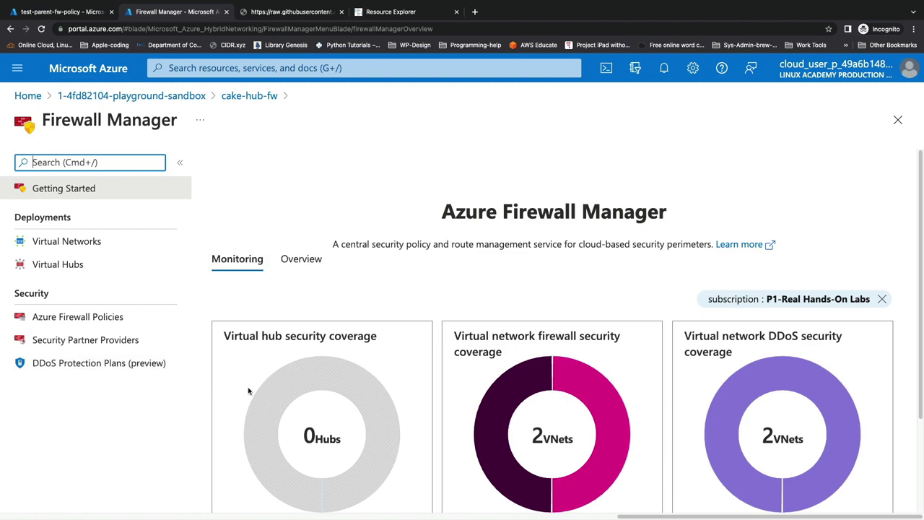
{"action": "left_click", "coordinate": [78, 248]}
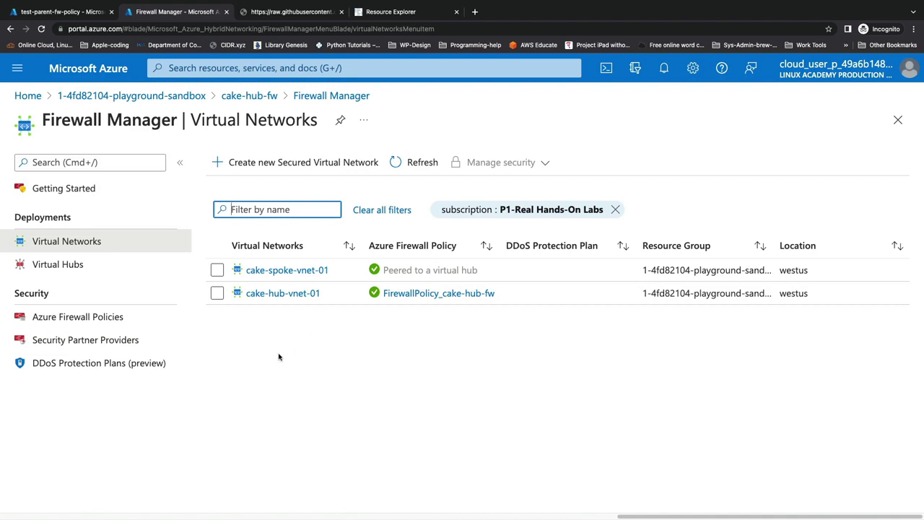
Change the firewall policy of cake-hub-vnet-01 to test-parent-fw-policy and confirm the deployment.
{"action": "left_click", "coordinate": [217, 293]}
{"action": "left_click", "coordinate": [466, 166]}
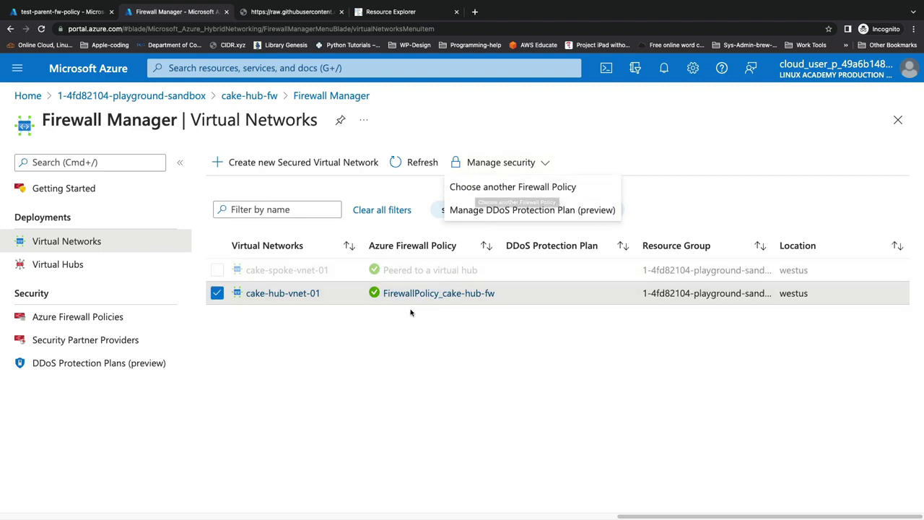
{"action": "left_click", "coordinate": [509, 187]}
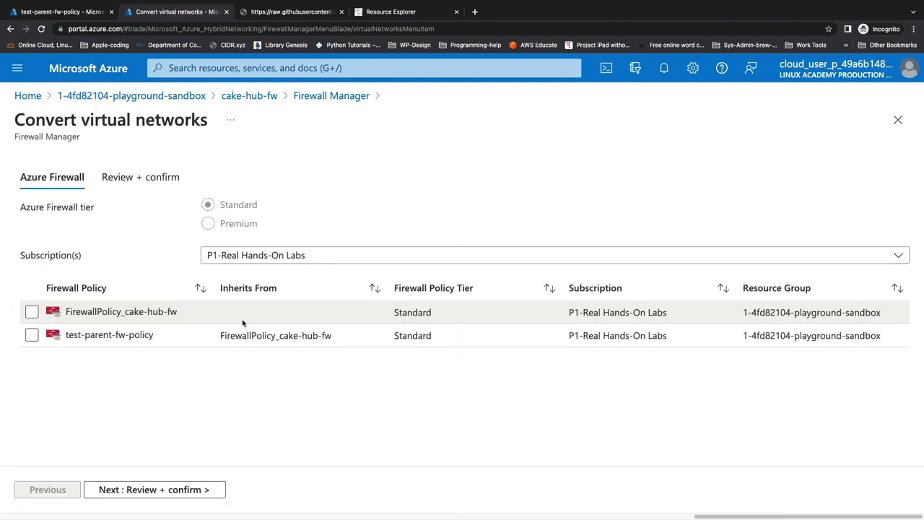
{"action": "left_click", "coordinate": [31, 335]}
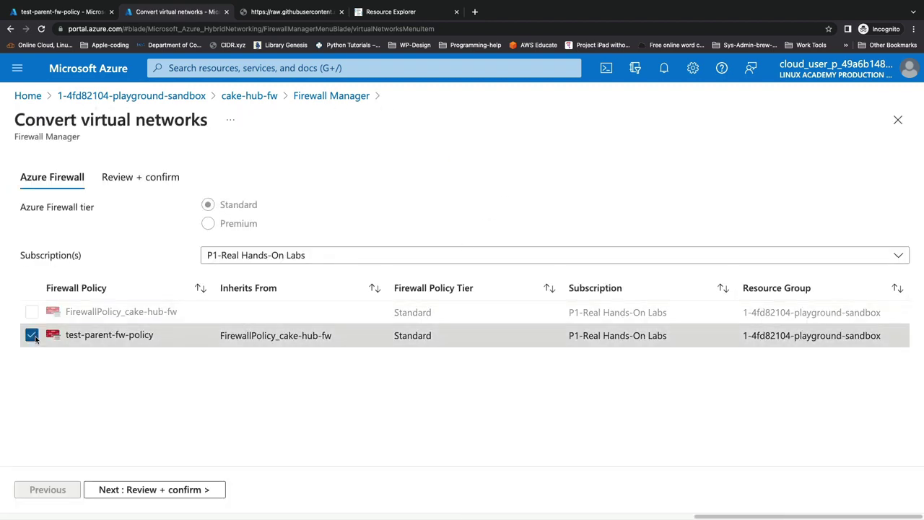
{"action": "left_click", "coordinate": [130, 491]}
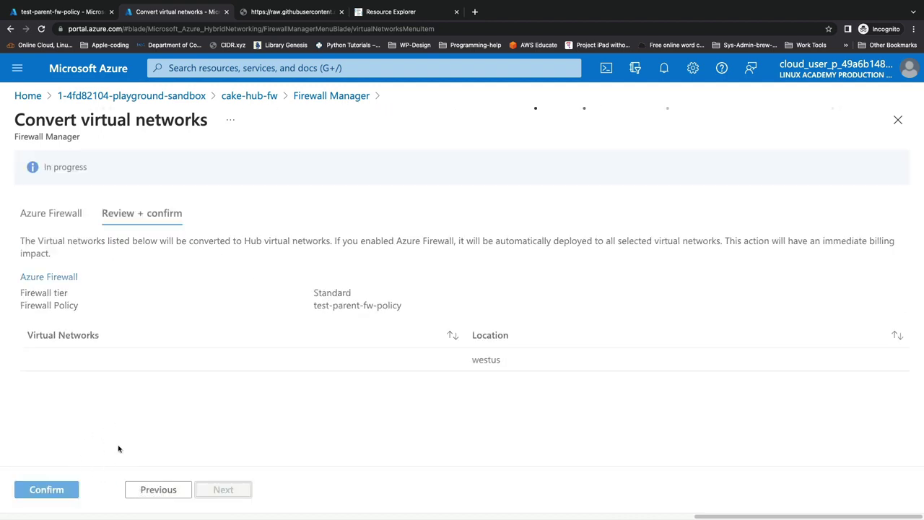
{"action": "left_click", "coordinate": [71, 492]}
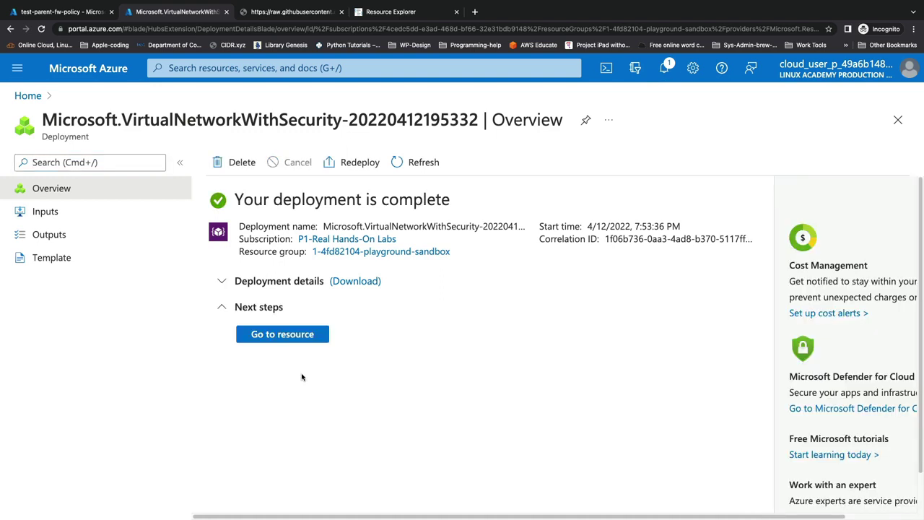
Open the deployed firewall and check the policy assigned to cake-hub-vnet-01 among Firewall Manager's virtual networks.
{"action": "left_click", "coordinate": [309, 335]}
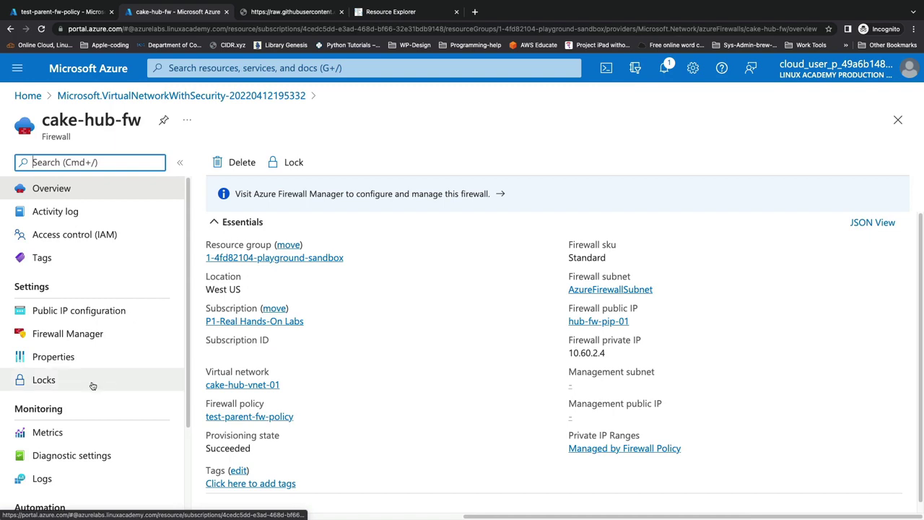
{"action": "left_click", "coordinate": [88, 336]}
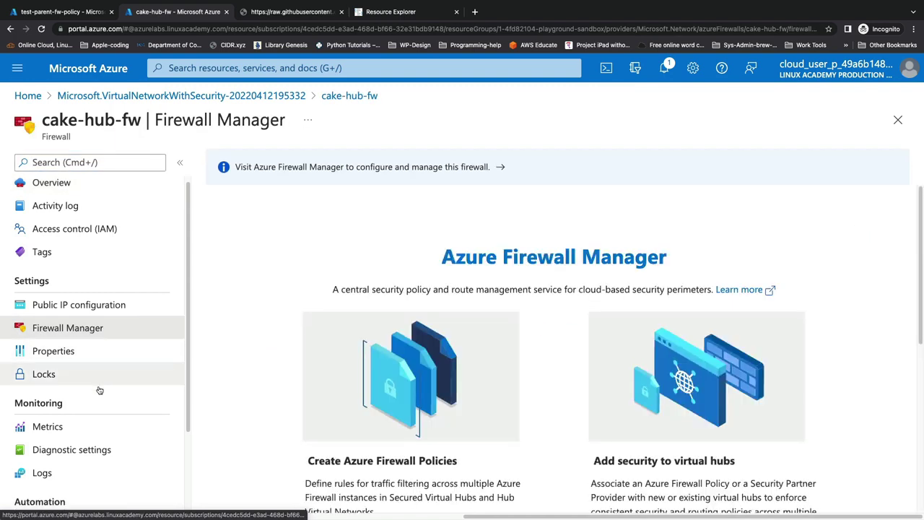
{"action": "scroll", "coordinate": [100, 390], "scroll_direction": "down", "scroll_amount": 1}
{"action": "left_click", "coordinate": [257, 171]}
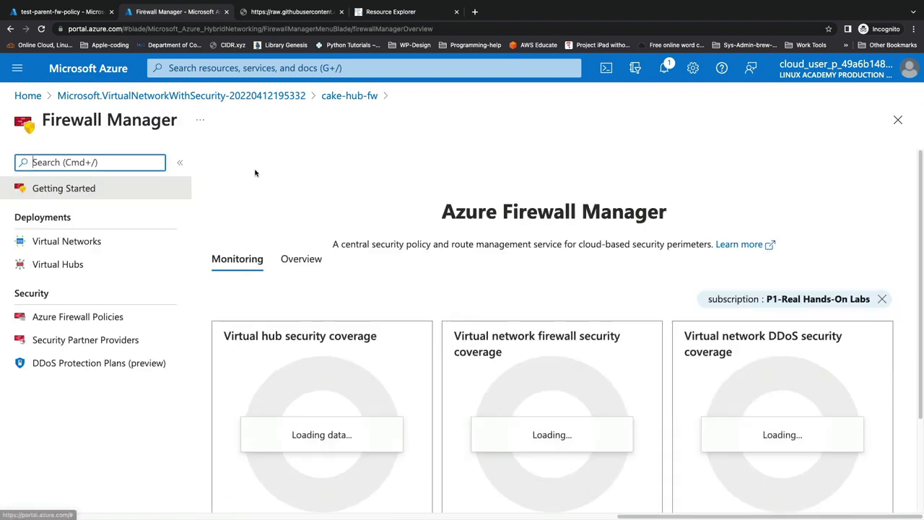
{"action": "left_click", "coordinate": [67, 245]}
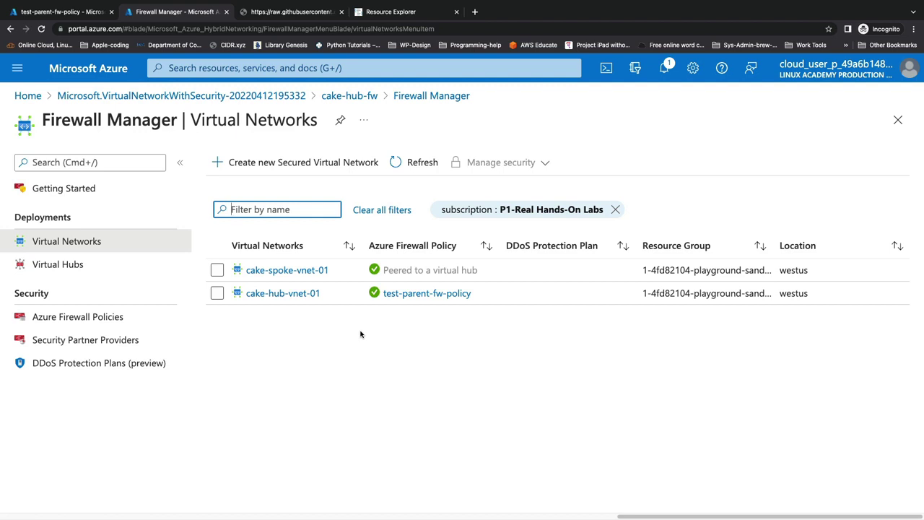
{"action": "left_click", "coordinate": [606, 71]}
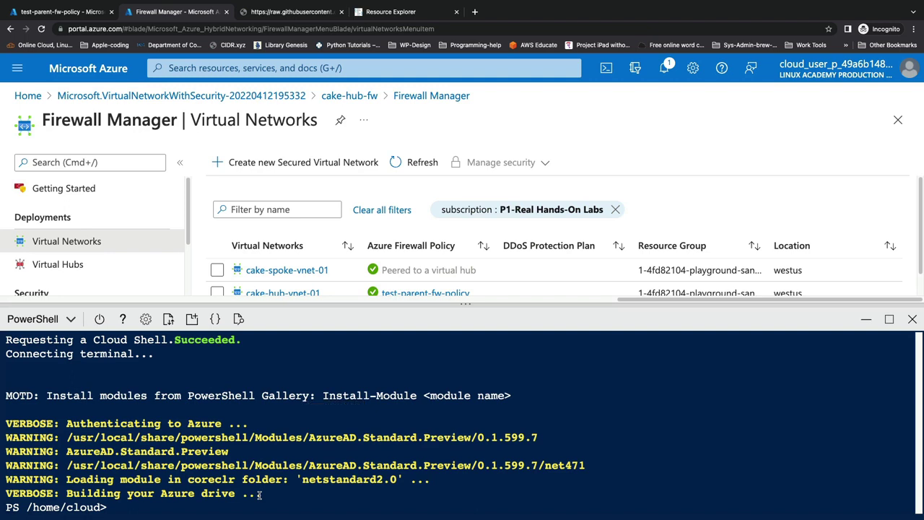
{"action": "type", "text": "clear"}
{"action": "key", "text": "Return"}
{"action": "type", "text": "ssh "}
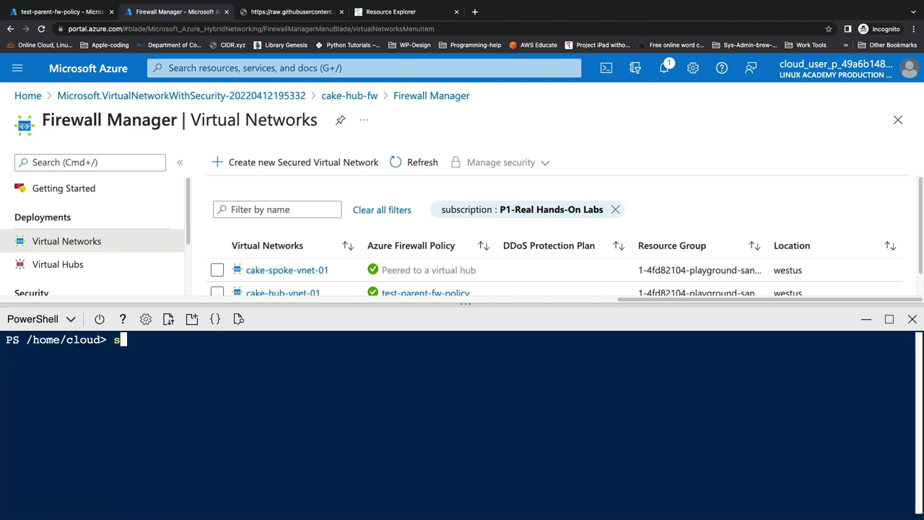
{"action": "type", "text": "cloudchase"}
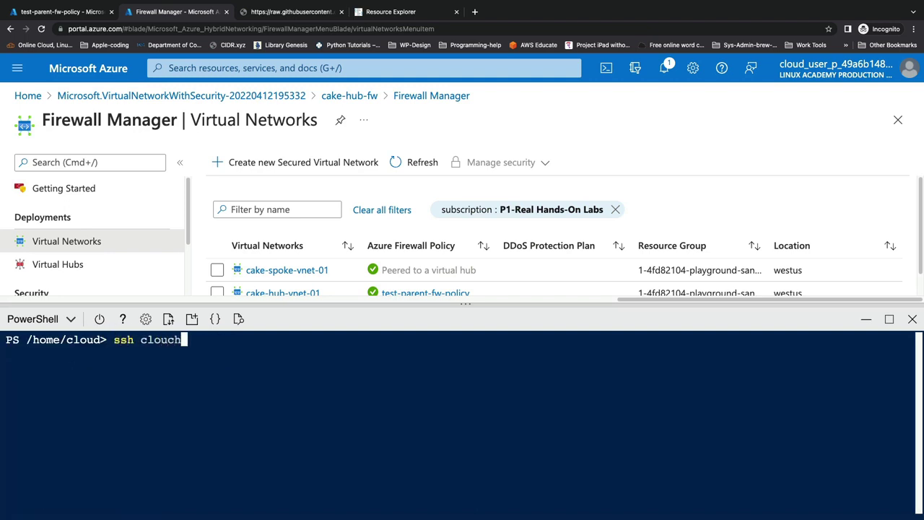
{"action": "type", "text": "@52.225.77.157"}
{"action": "key", "text": "Return"}
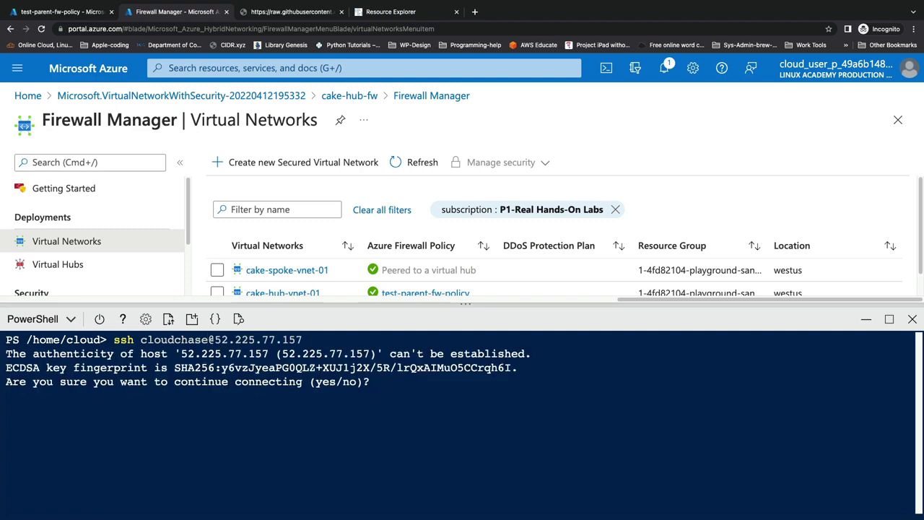
Accept the SSH host key with yes and enter the account password to log in to the virtual machine.
{"action": "type", "text": "yes"}
{"action": "key", "text": "Return"}
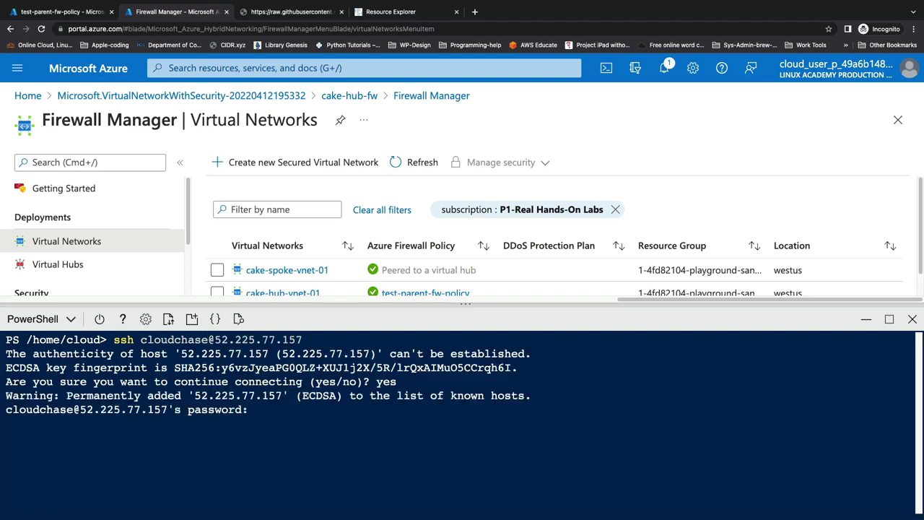
{"action": "key", "text": "Return"}
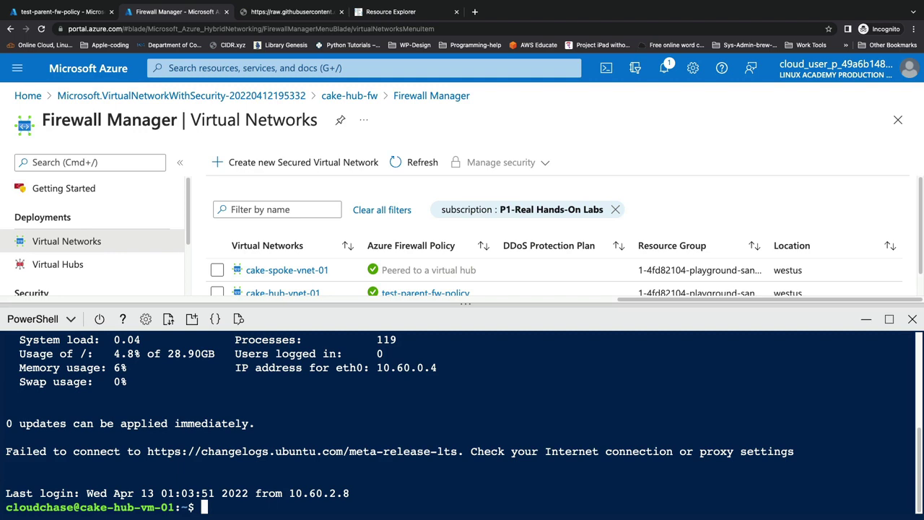
{"action": "type", "text": "clear"}
{"action": "key", "text": "Return"}
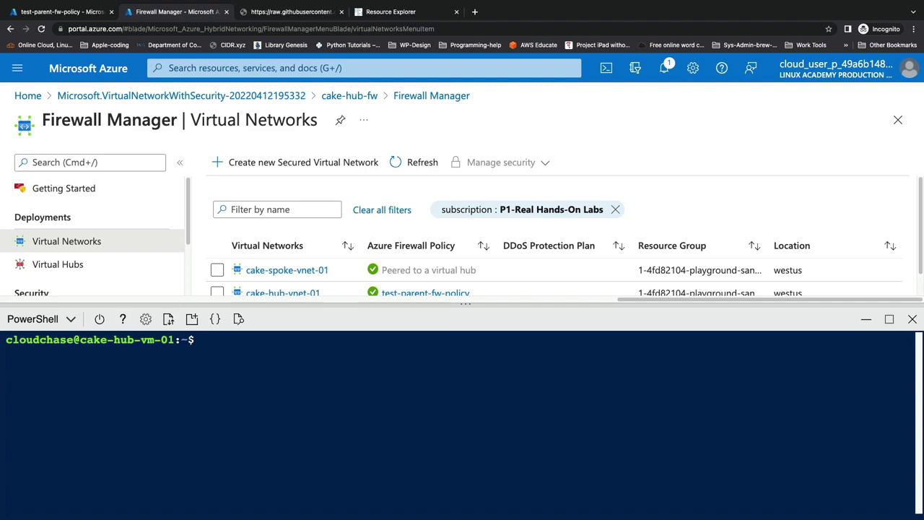
{"action": "type", "text": "dig -t TXT test.dns"}
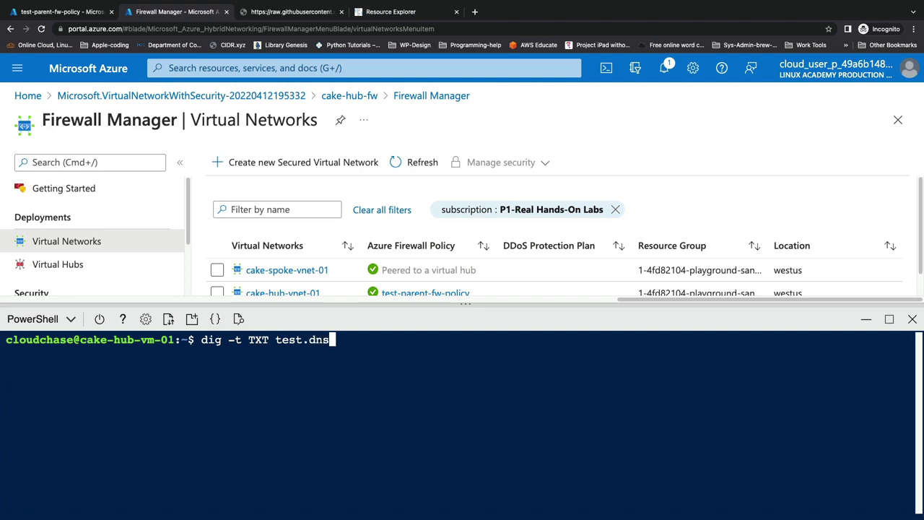
{"action": "type", "text": ".google.com"}
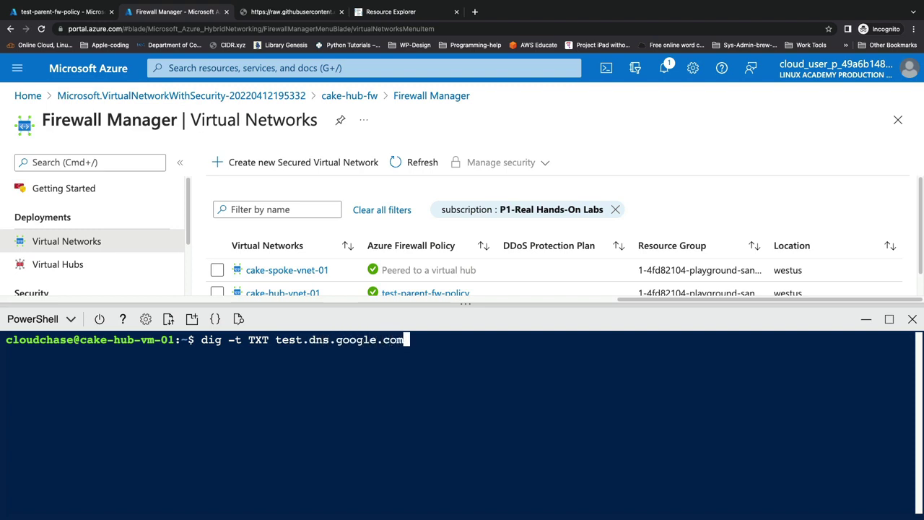
{"action": "type", "text": ". '@dns.google."}
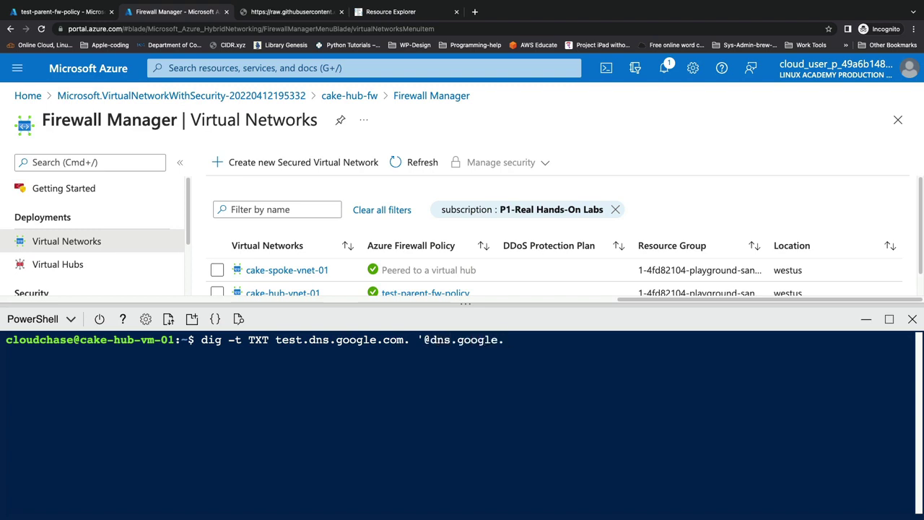
{"action": "type", "text": "'"}
{"action": "key", "text": "Return"}
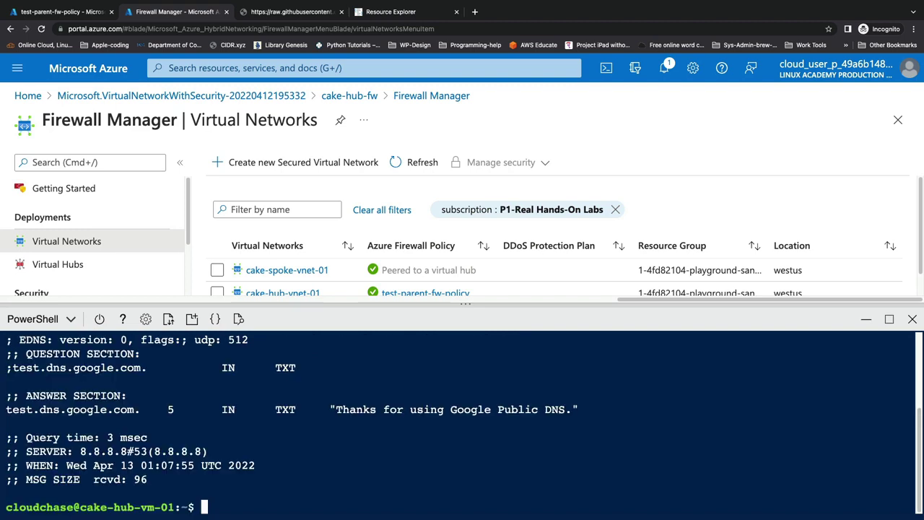
{"action": "left_click_drag", "start_coordinate": [80, 451], "coordinate": [127, 450]}
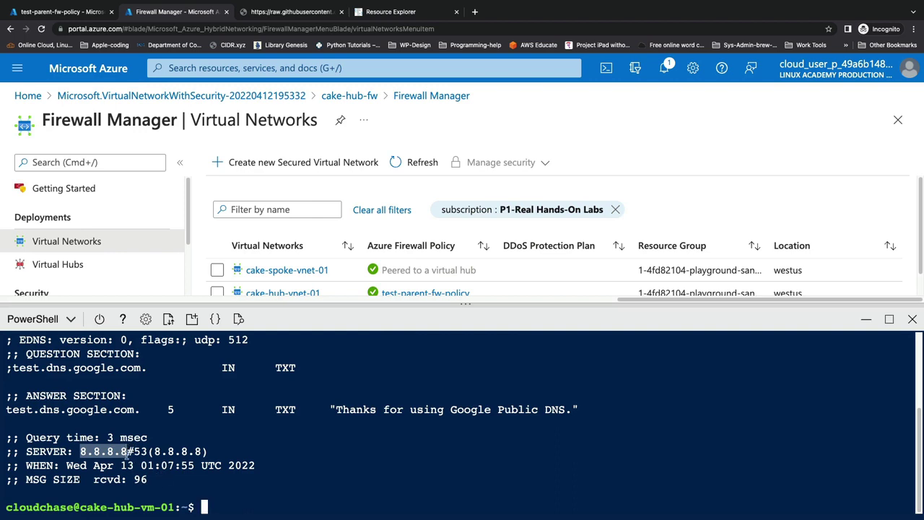
{"action": "left_click", "coordinate": [221, 498]}
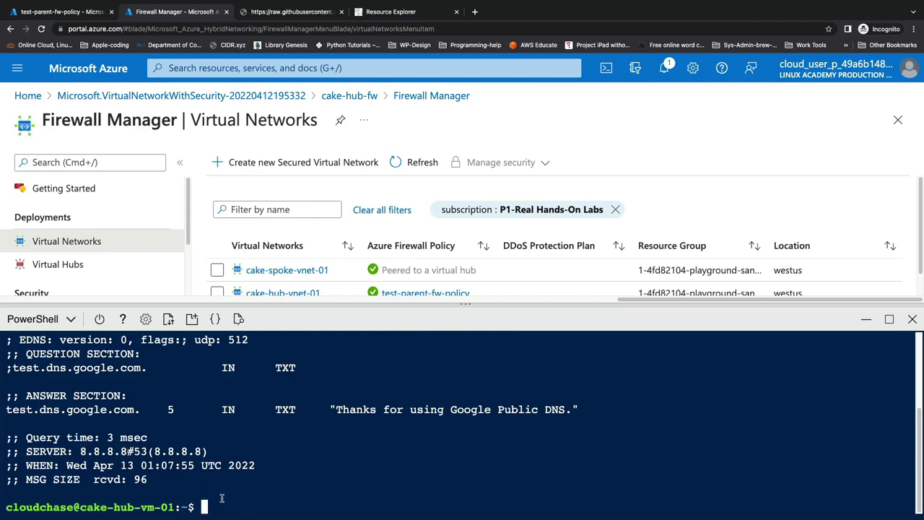
{"action": "type", "text": "clear"}
{"action": "key", "text": "Return"}
{"action": "type", "text": "curl http"}
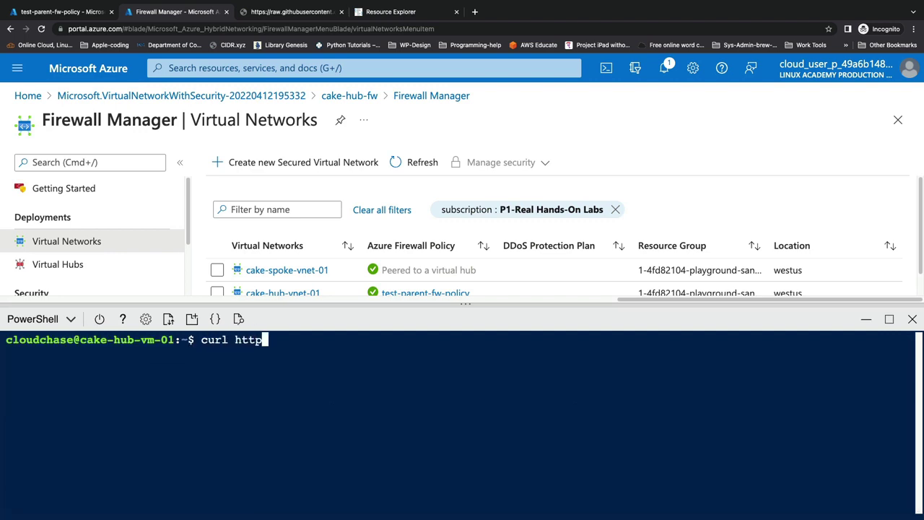
{"action": "type", "text": "://microsoft.com"}
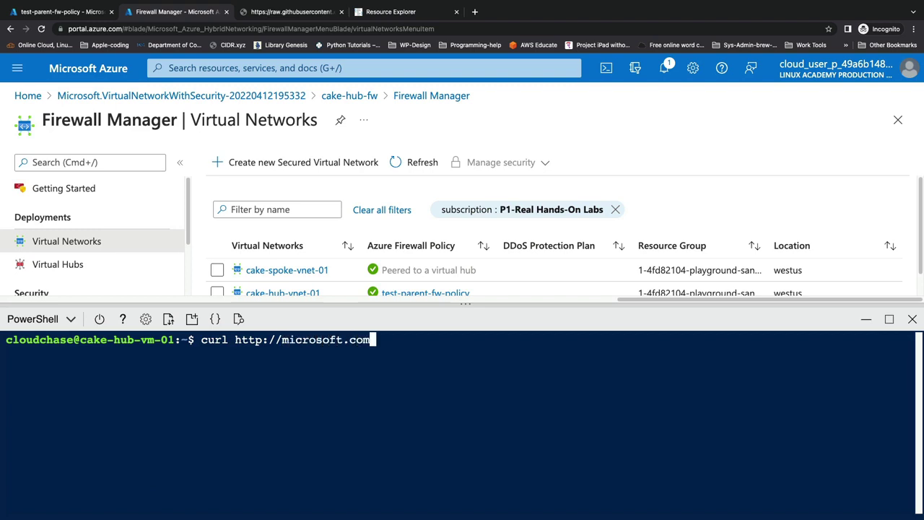
{"action": "key", "text": "Return"}
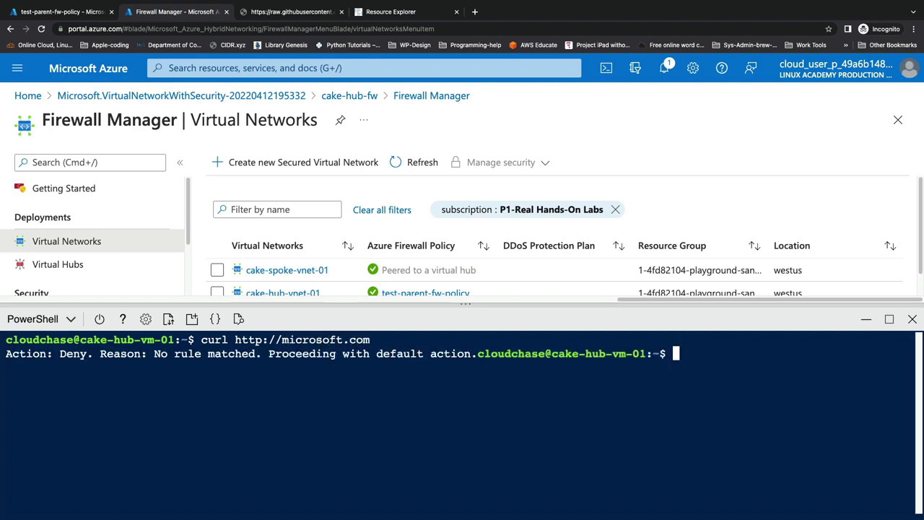
{"action": "key", "text": "Up"}
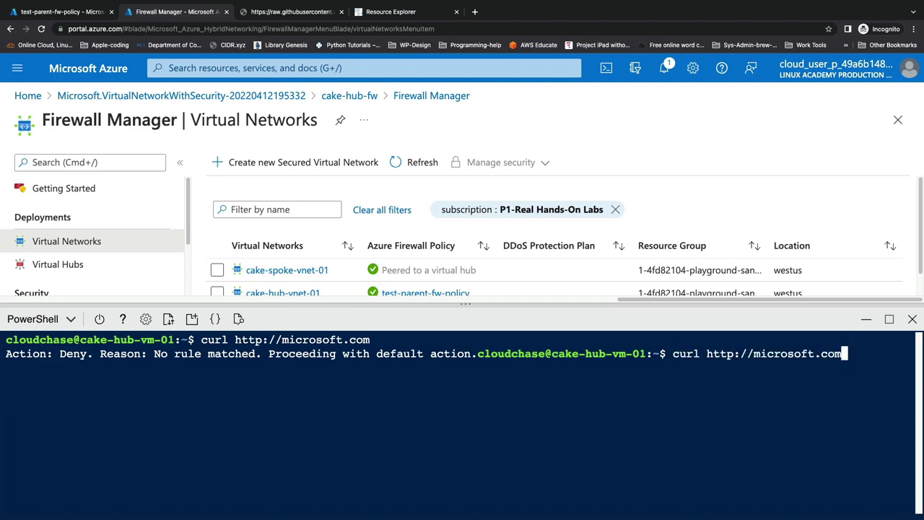
{"action": "key", "text": "Left"}
{"action": "key", "text": "Left"}
{"action": "key", "text": "Left"}
{"action": "key", "text": "Left"}
{"action": "key", "text": "Left"}
{"action": "key", "text": "Left"}
{"action": "key", "text": "Left"}
{"action": "key", "text": "Left"}
{"action": "key", "text": "Left"}
{"action": "key", "text": "Left"}
{"action": "key", "text": "Left"}
{"action": "key", "text": "Left"}
{"action": "key", "text": "Left"}
{"action": "key", "text": "Left"}
{"action": "key", "text": "Left"}
{"action": "key", "text": "Left"}
{"action": "key", "text": "Left"}
{"action": "key", "text": "Left"}
{"action": "key", "text": "Left"}
{"action": "key", "text": "Left"}
{"action": "key", "text": "Right"}
{"action": "key", "text": "Right"}
{"action": "key", "text": "Right"}
{"action": "key", "text": "Right"}
{"action": "key", "text": "Right"}
{"action": "key", "text": "Right"}
{"action": "key", "text": "Right"}
{"action": "type", "text": "www"}
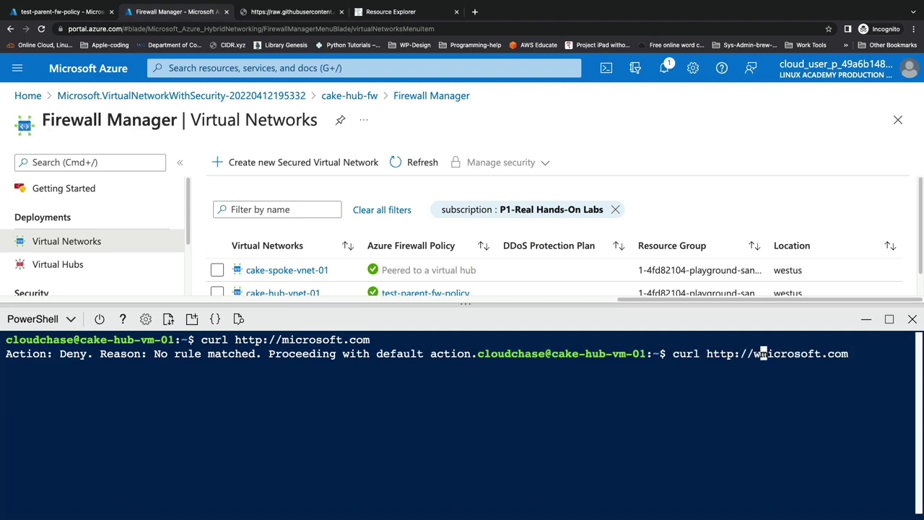
{"action": "type", "text": "."}
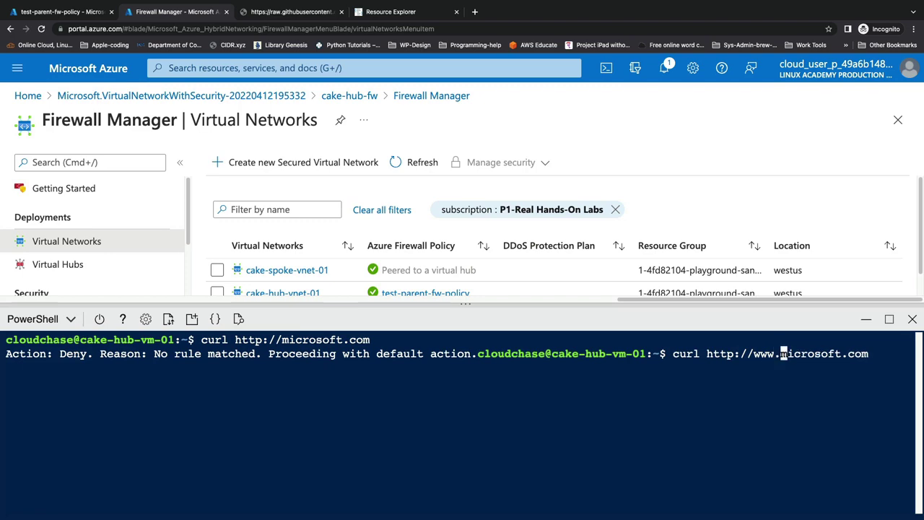
{"action": "key", "text": "Return"}
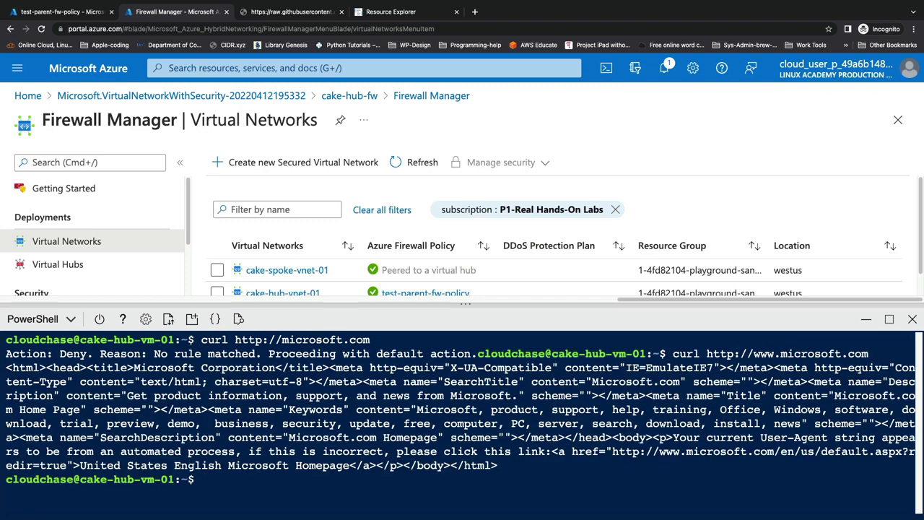